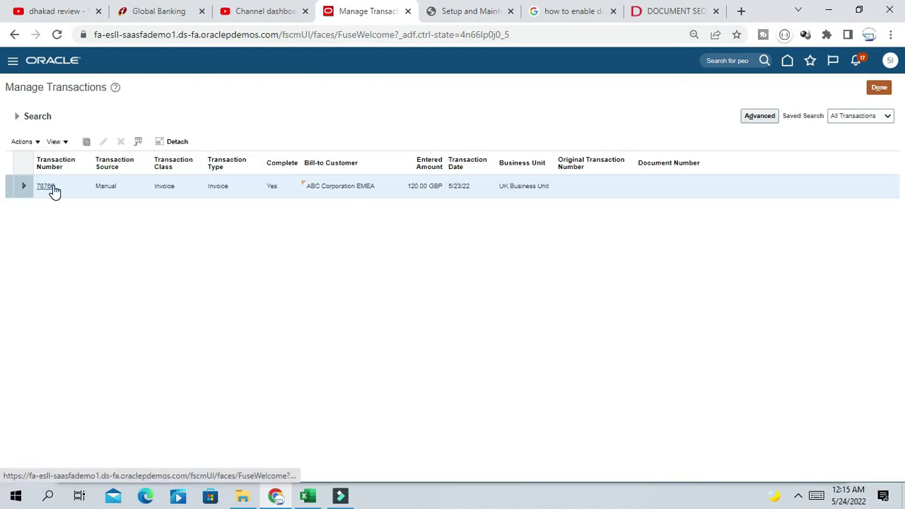
# Review the ABC Corporation EMEA invoice, return to the transaction list and check its Document Number column.
pyautogui.click(54, 191)
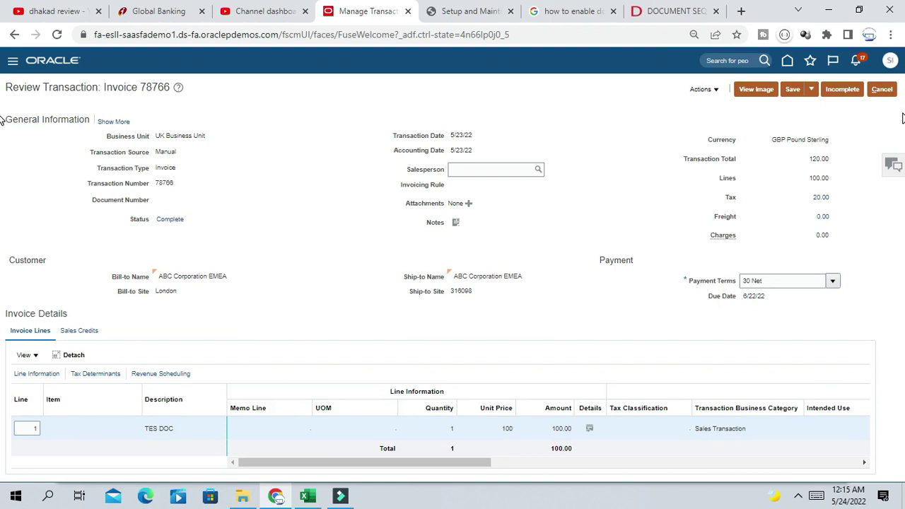
pyautogui.click(883, 89)
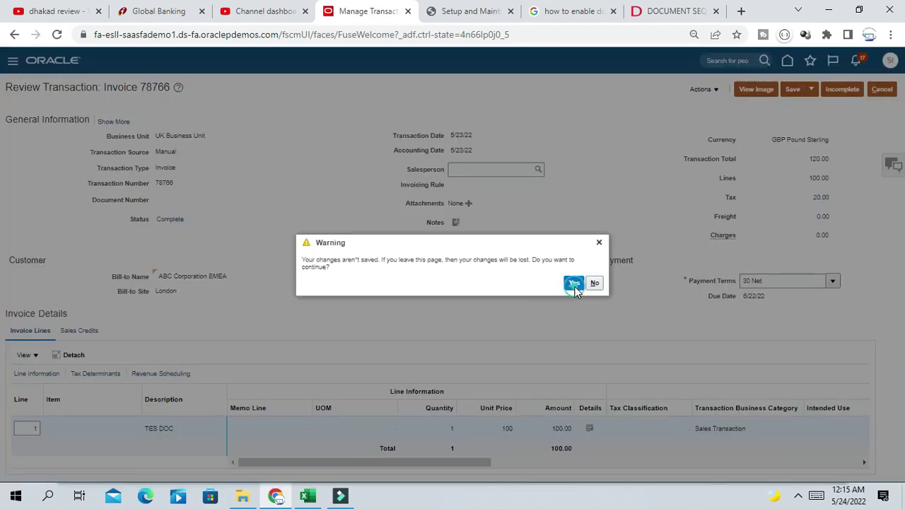
pyautogui.click(574, 283)
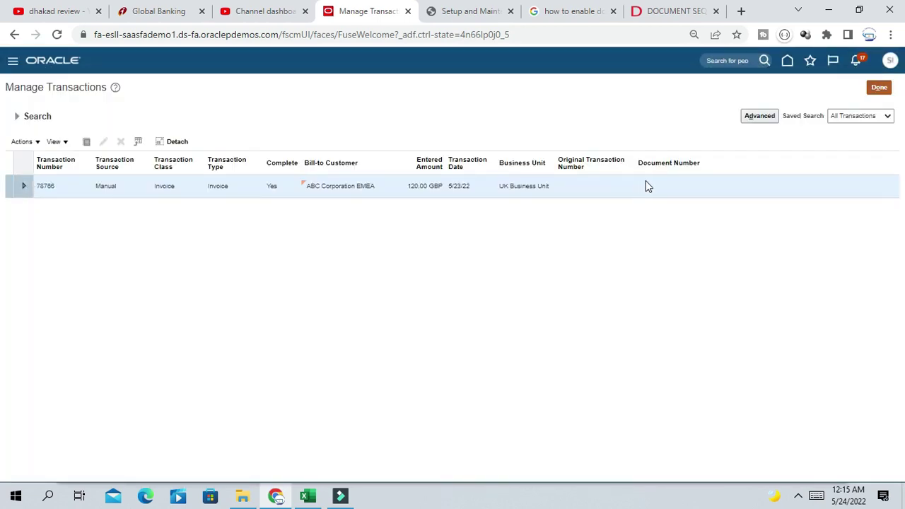
pyautogui.moveTo(638, 165); pyautogui.dragTo(705, 170)
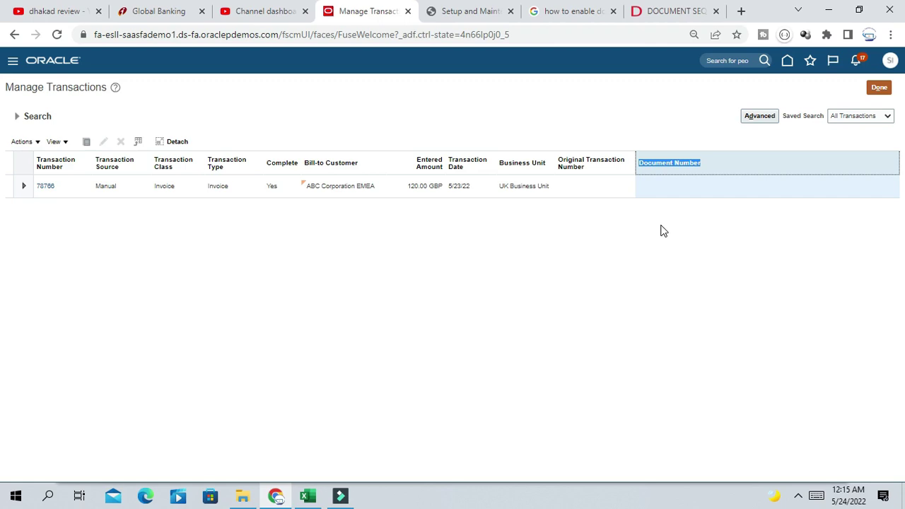
# Switch to Excel and read the first setup step, enabling the document sequence in Specify Ledger option.
pyautogui.click(308, 496)
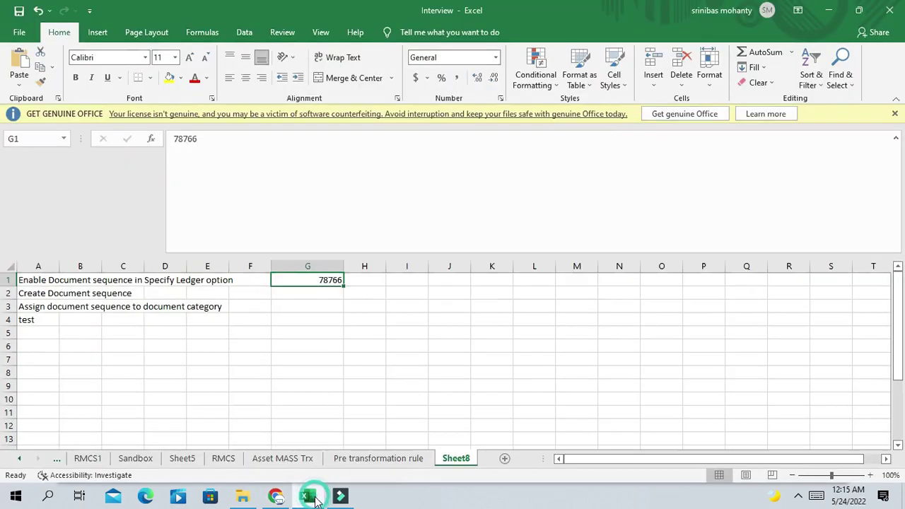
pyautogui.click(45, 282)
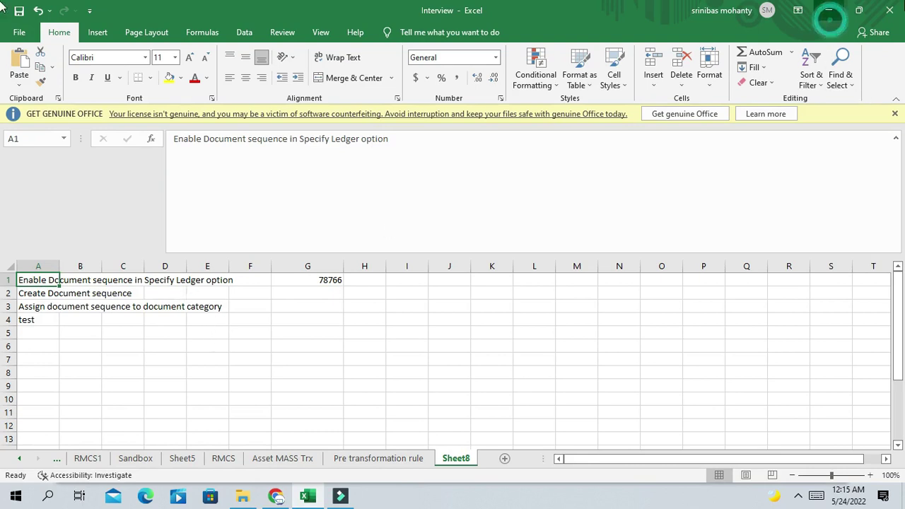
pyautogui.click(829, 11)
# Switch to the Setup: Financials page in the browser and show All Tasks in the task list.
pyautogui.hotkey('ctrl', 'Tab')
pyautogui.click(615, 182)
pyautogui.click(606, 187)
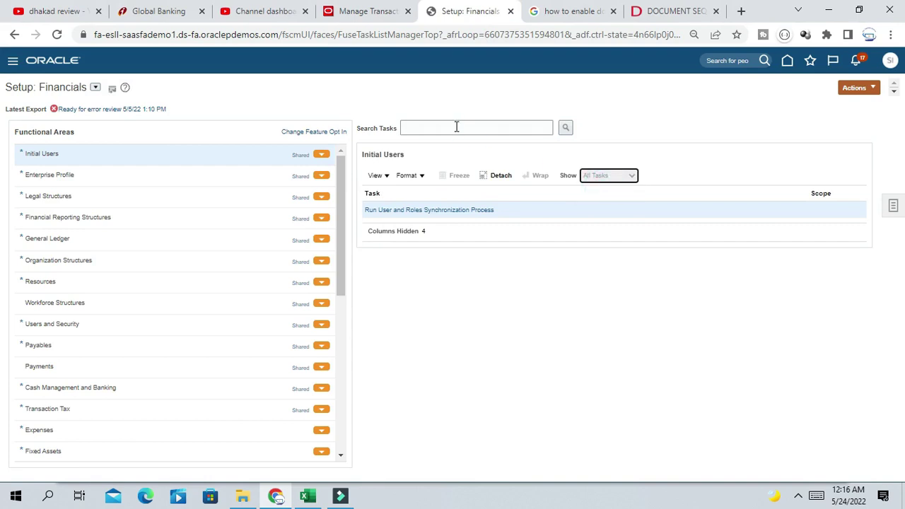
# Search the setup tasks for Specify Ledger and go to Specify Ledger Options in the General Ledger area.
pyautogui.click(457, 127)
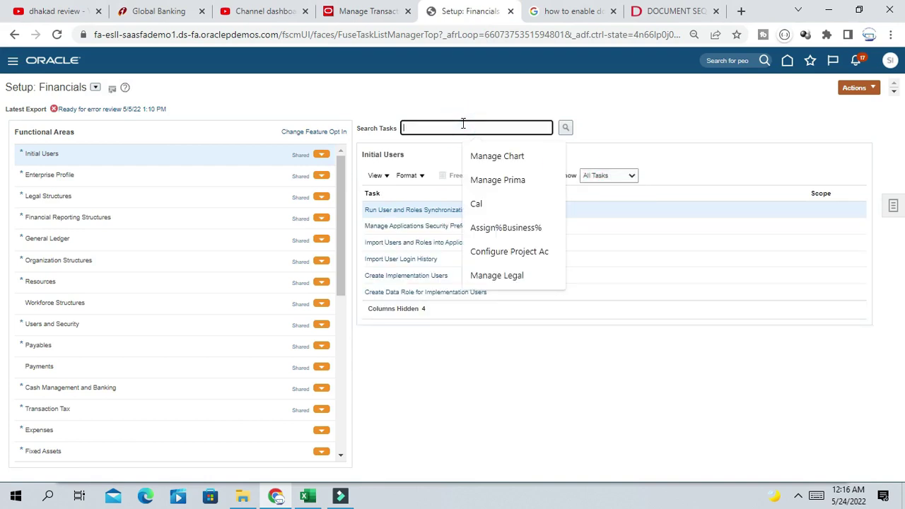
pyautogui.write('Spe')
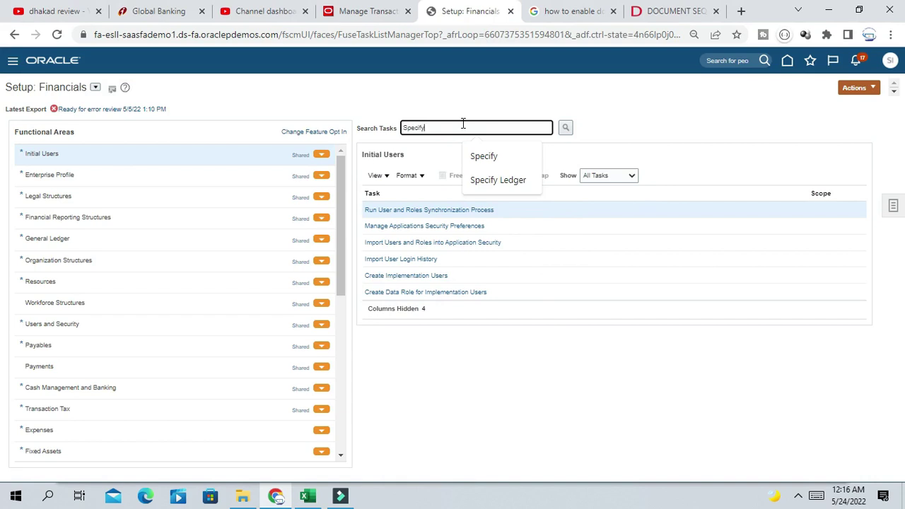
pyautogui.write('cify')
pyautogui.click(506, 182)
pyautogui.click(566, 128)
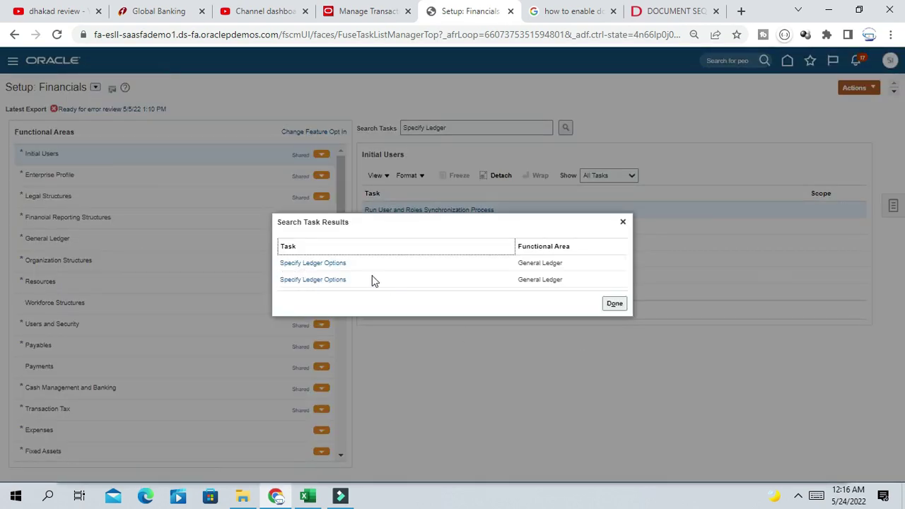
pyautogui.click(328, 268)
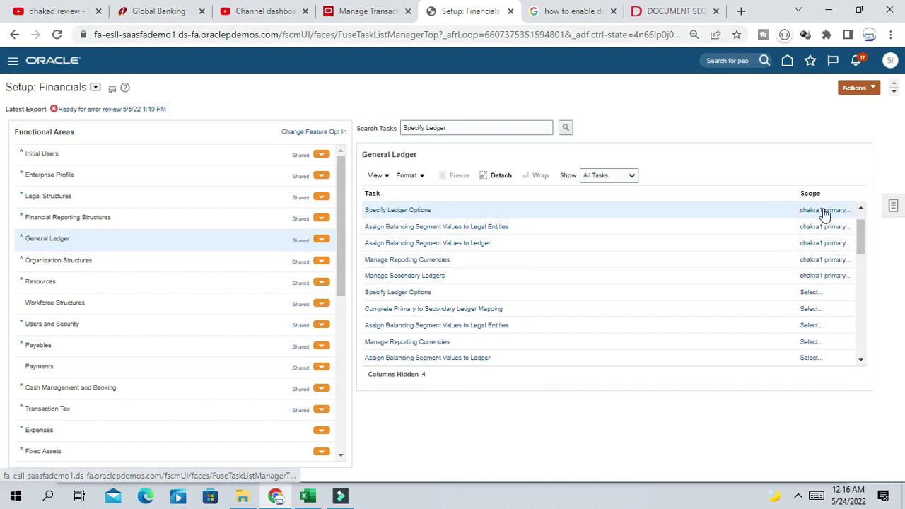
# Set the Specify Ledger Options scope by selecting and adding UK Primary Ledger, filtering the primary ledgers by UK.
pyautogui.click(823, 209)
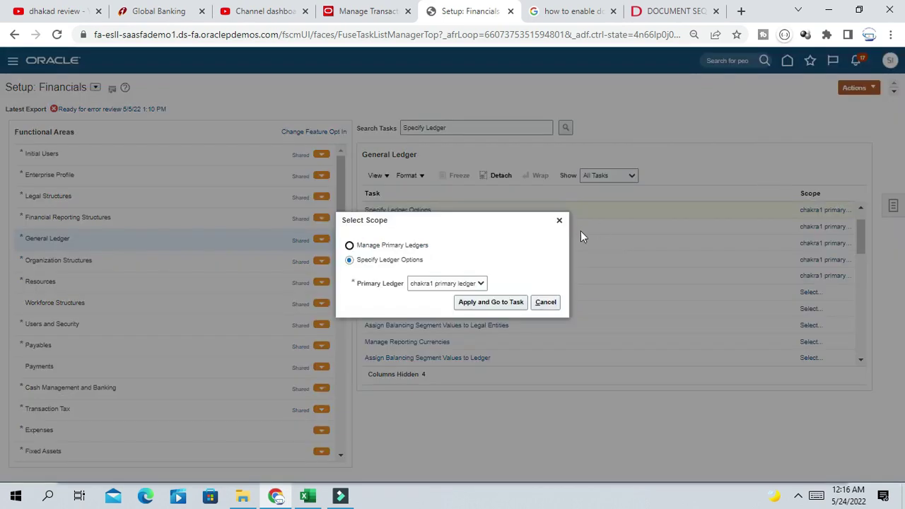
pyautogui.click(450, 286)
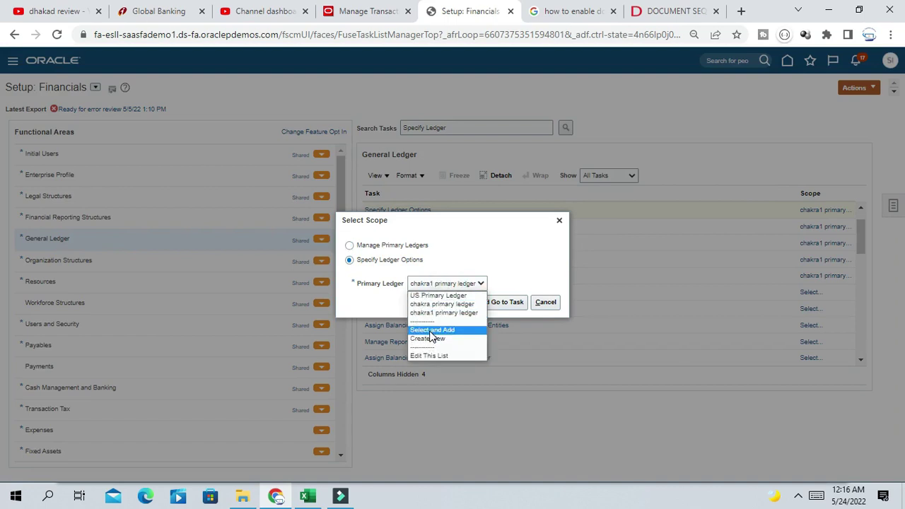
pyautogui.click(432, 330)
pyautogui.click(465, 303)
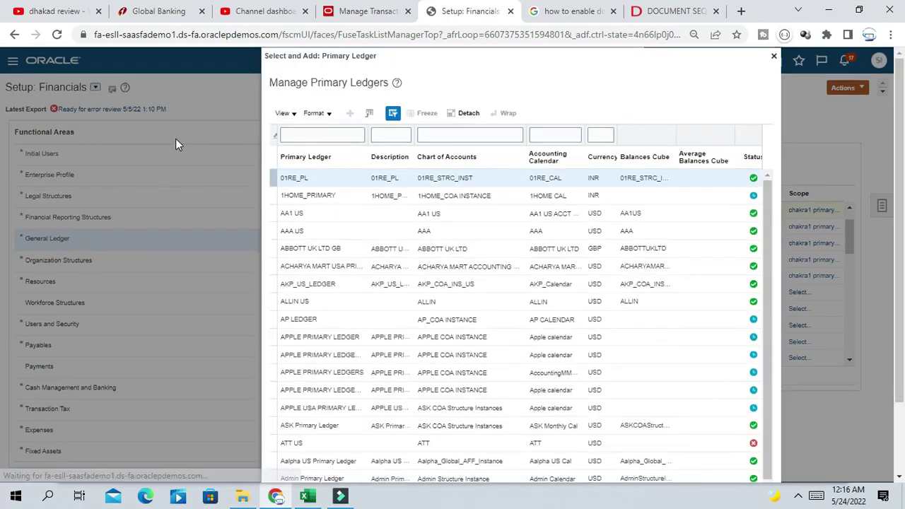
pyautogui.click(329, 137)
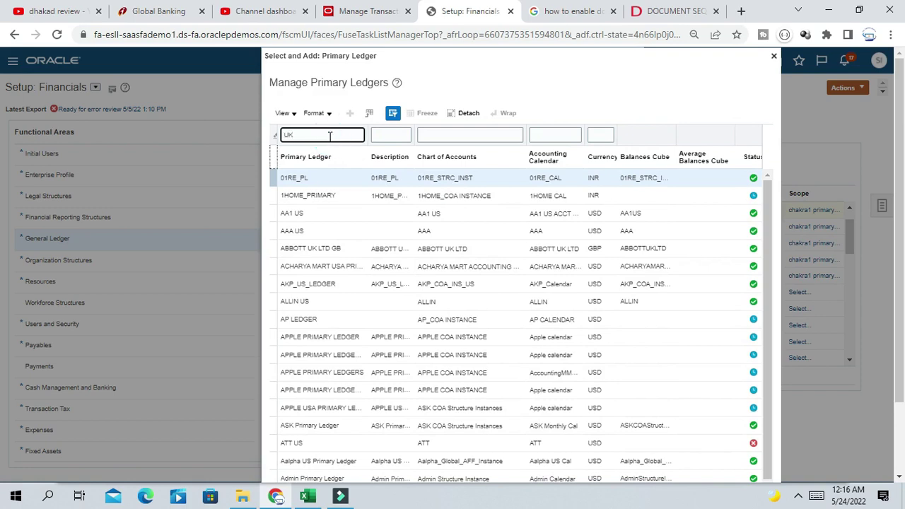
pyautogui.press('Return')
pyautogui.click(321, 306)
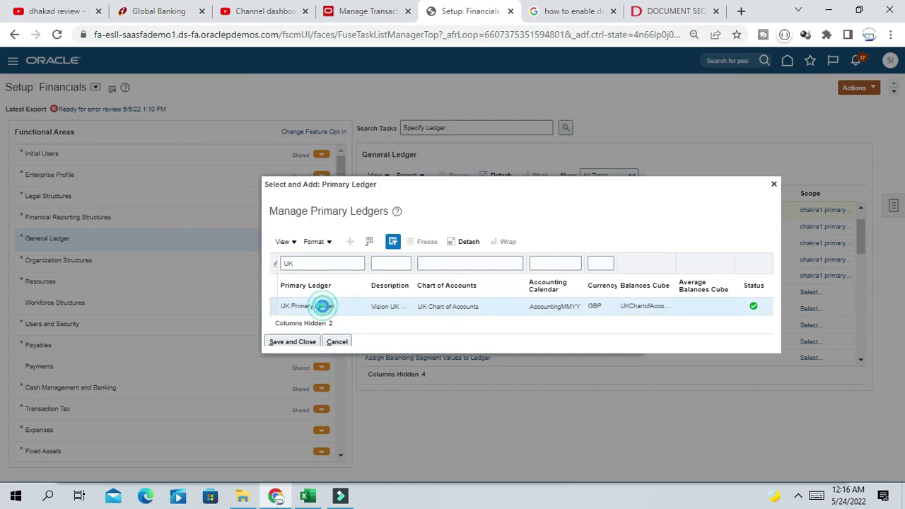
pyautogui.click(304, 345)
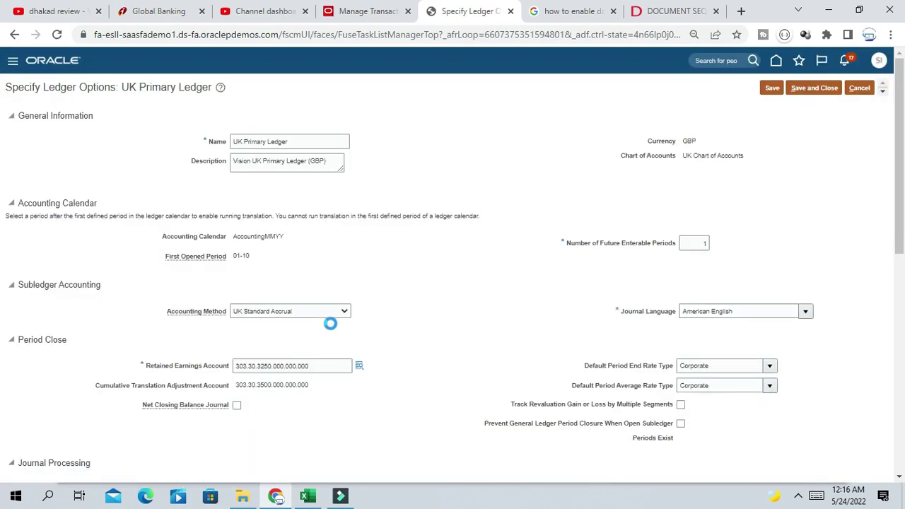
# Set sequencing by Ledger, enforce document sequencing for Receivables, and save and close the UK Primary Ledger options.
pyautogui.scroll(-5, 575, 233)
pyautogui.scroll(-1, 575, 233)
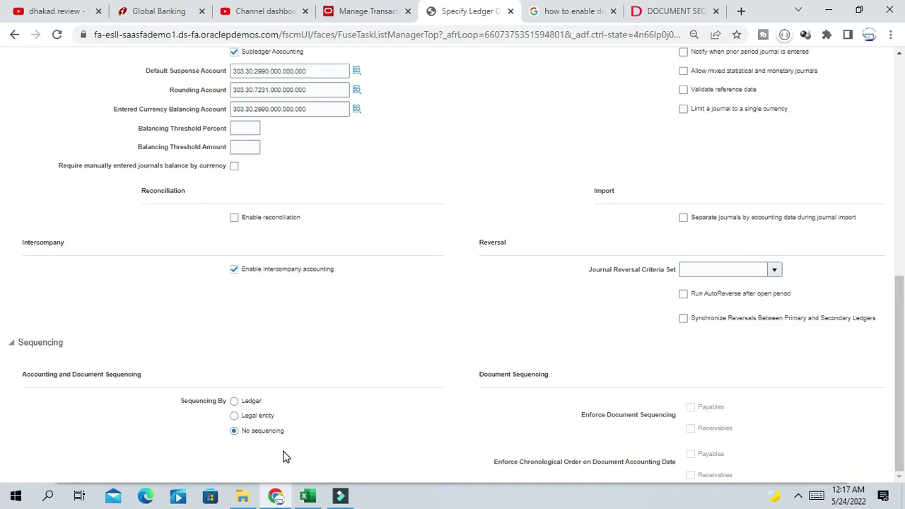
pyautogui.click(234, 401)
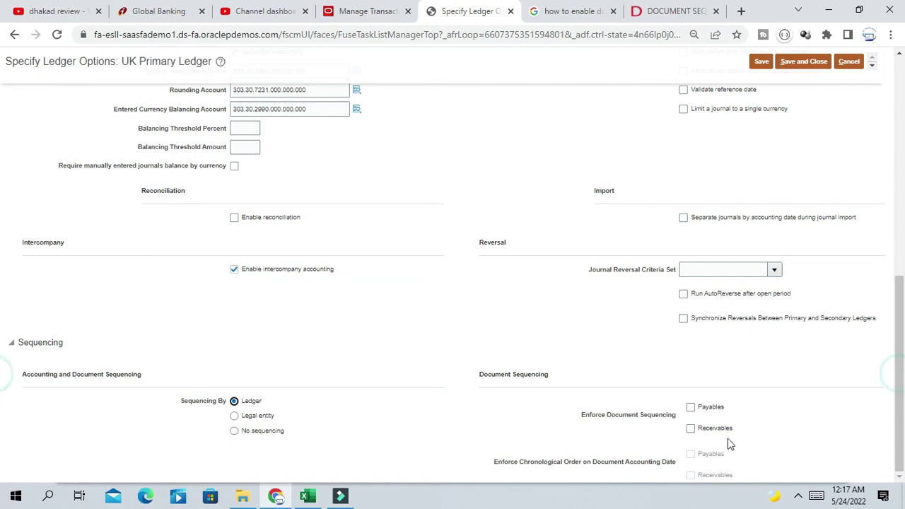
pyautogui.click(691, 432)
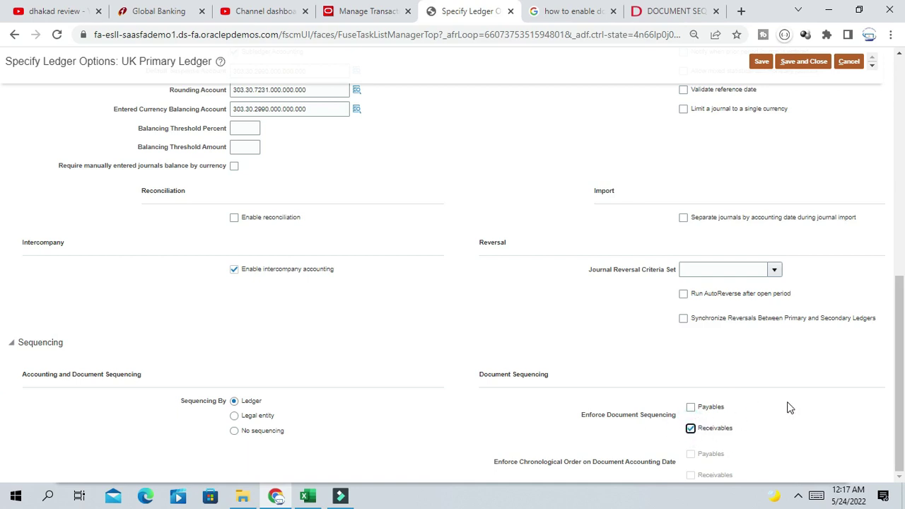
pyautogui.click(804, 62)
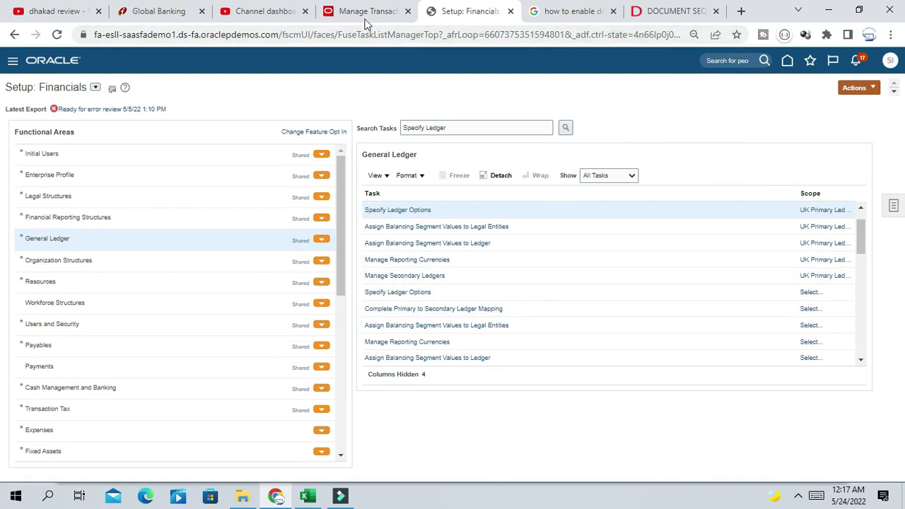
# Open the Receivables Billing page and start creating a new invoice transaction.
pyautogui.moveTo(363, 22); pyautogui.dragTo(459, 22)
pyautogui.click(416, 303)
pyautogui.click(347, 368)
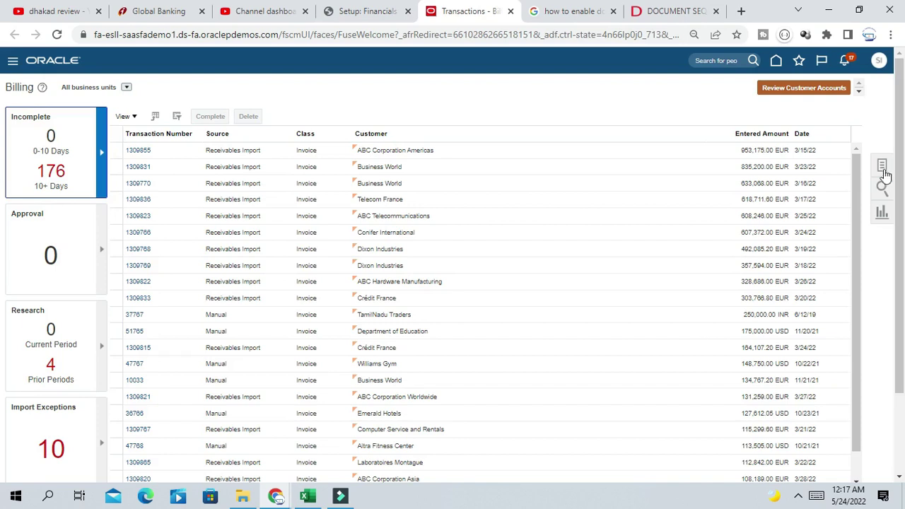
pyautogui.click(884, 167)
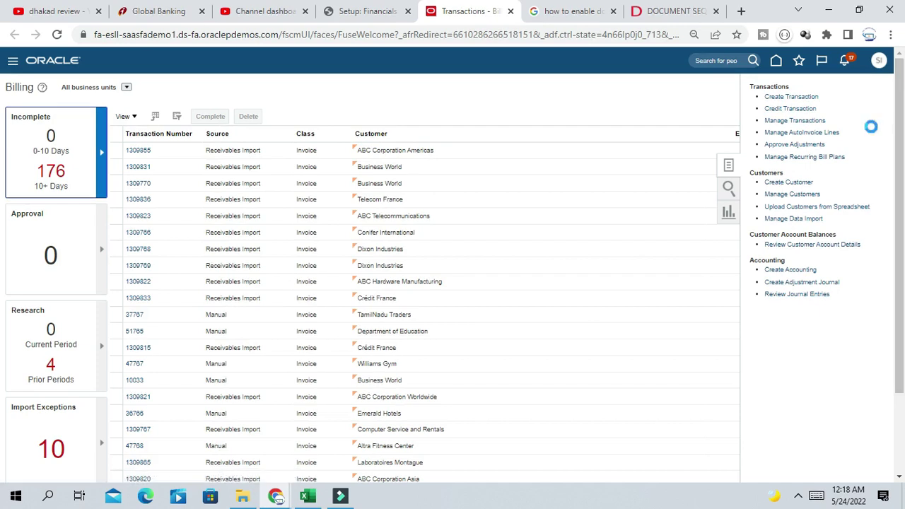
pyautogui.click(871, 88)
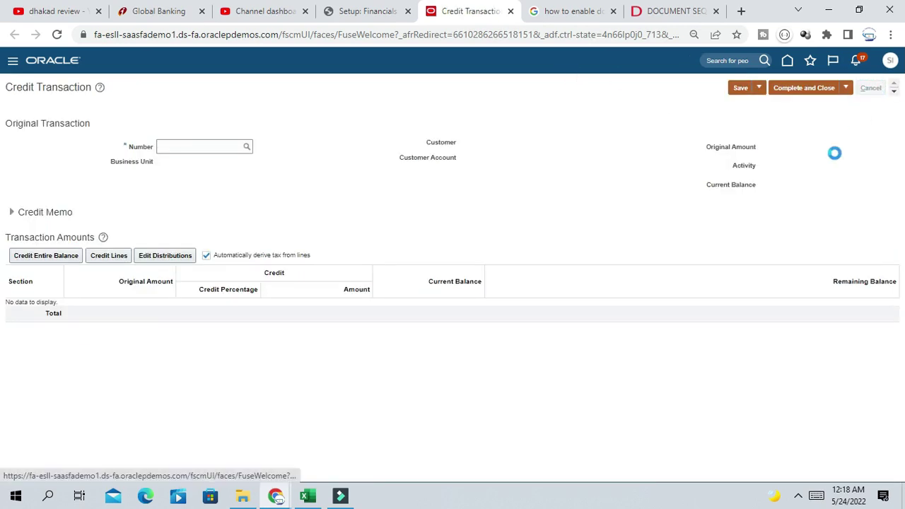
pyautogui.click(882, 165)
pyautogui.click(791, 96)
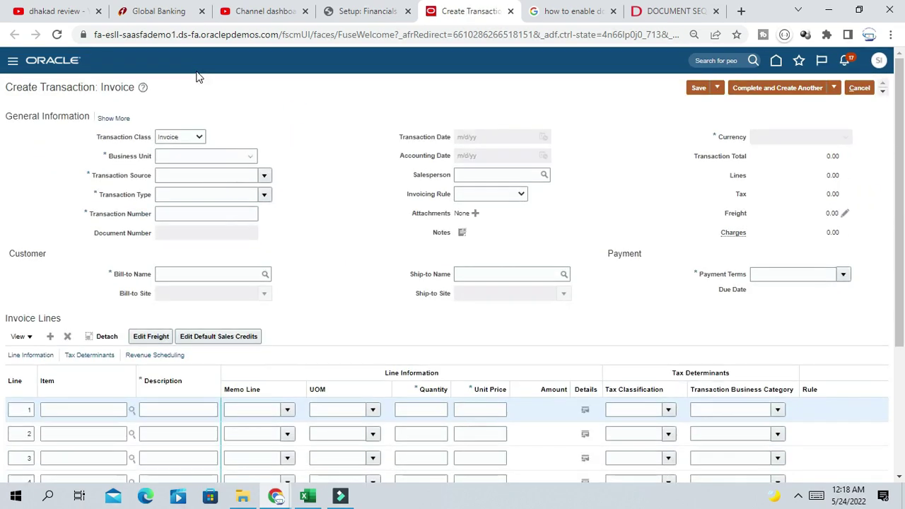
# Set the invoice's business unit to UK Business Unit and try the Invoice transaction type.
pyautogui.click(202, 155)
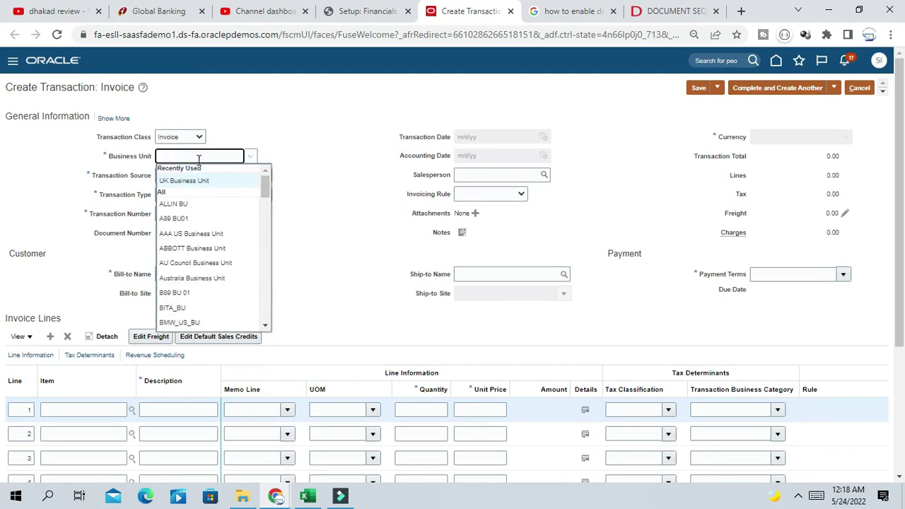
pyautogui.click(195, 181)
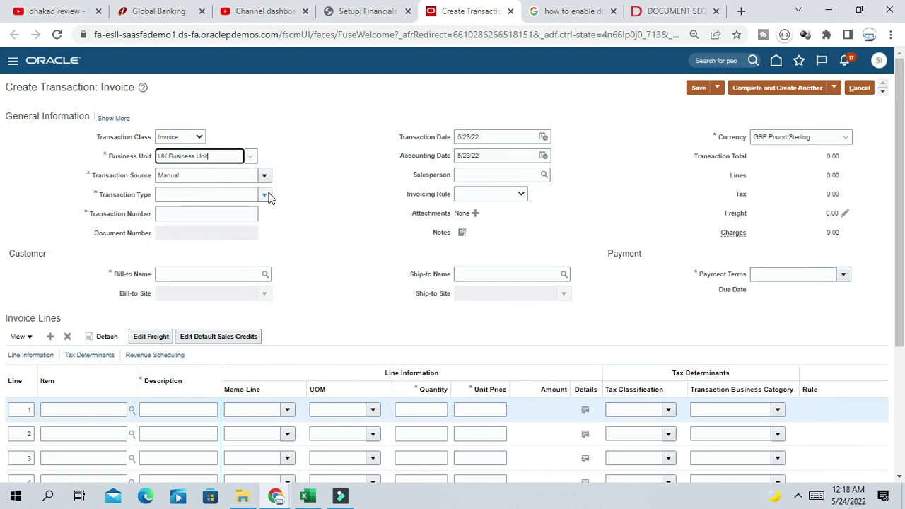
pyautogui.click(264, 195)
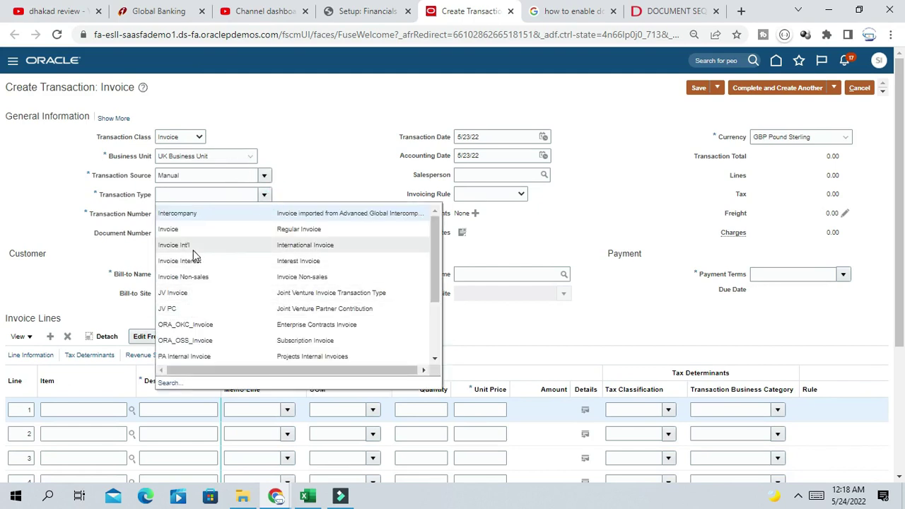
pyautogui.click(189, 230)
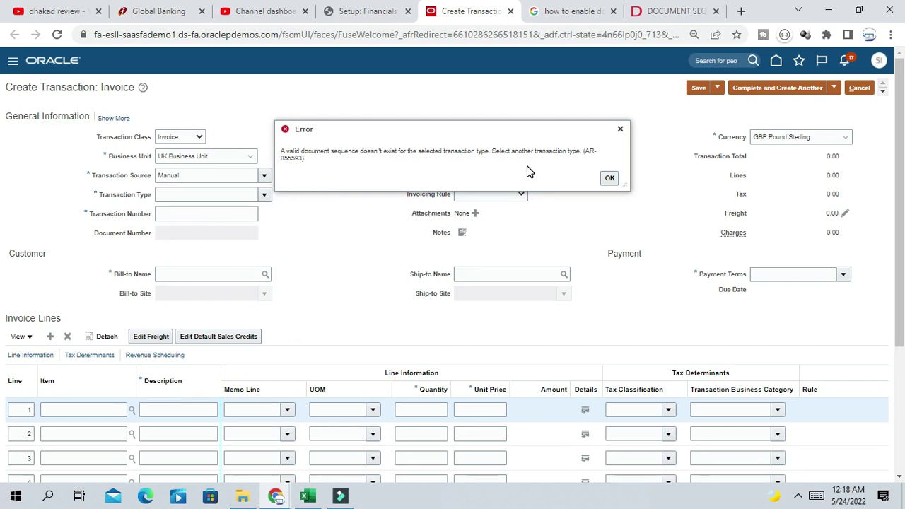
pyautogui.moveTo(493, 151); pyautogui.dragTo(596, 161)
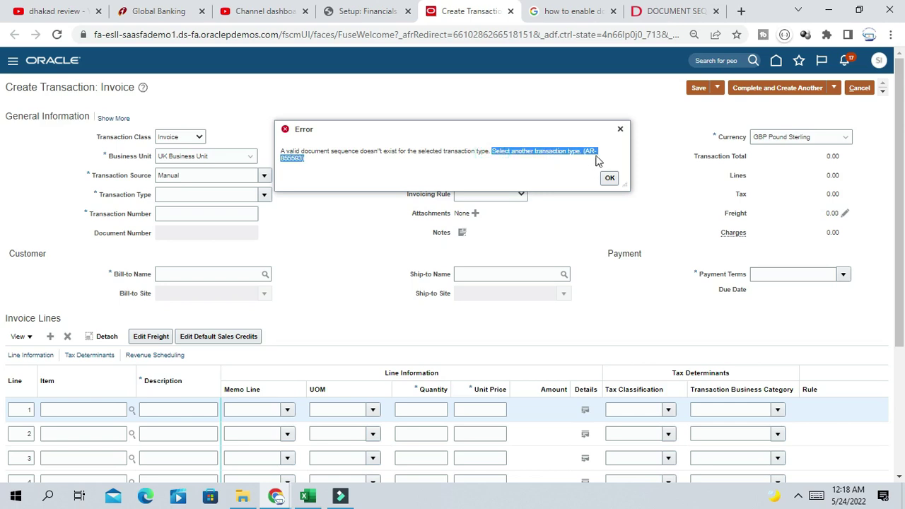
pyautogui.click(610, 179)
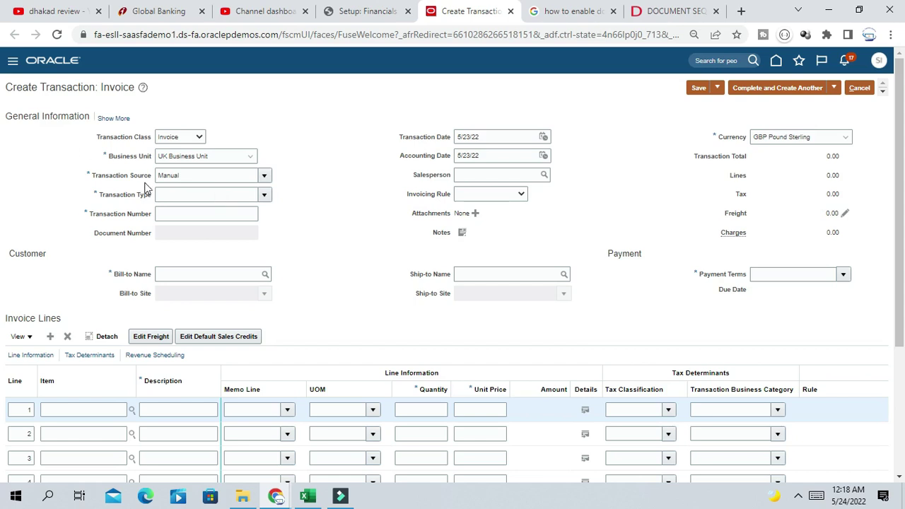
# Try once more to assign the Regular Invoice transaction type to the new transaction.
pyautogui.click(199, 195)
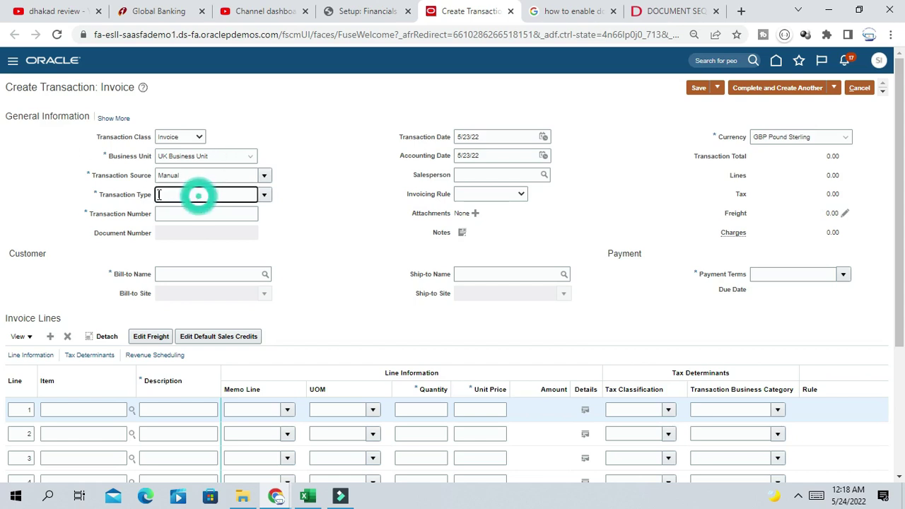
pyautogui.click(264, 195)
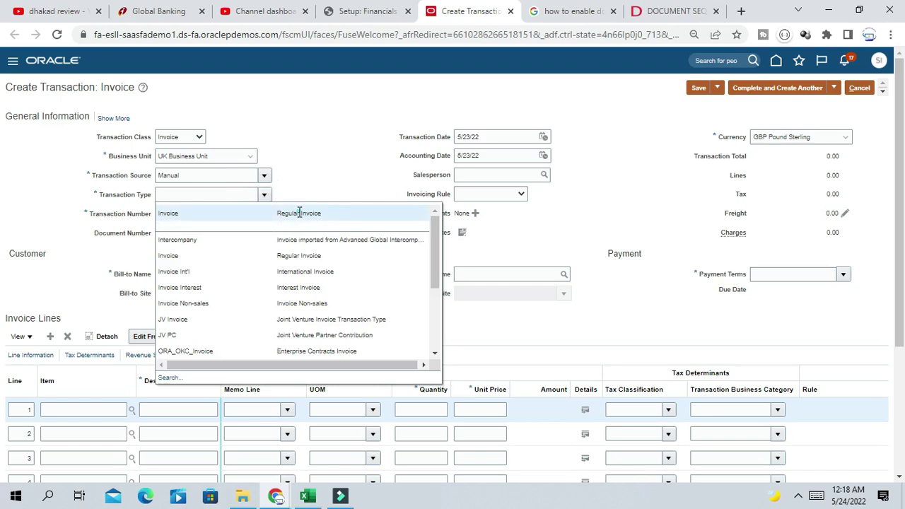
pyautogui.click(299, 213)
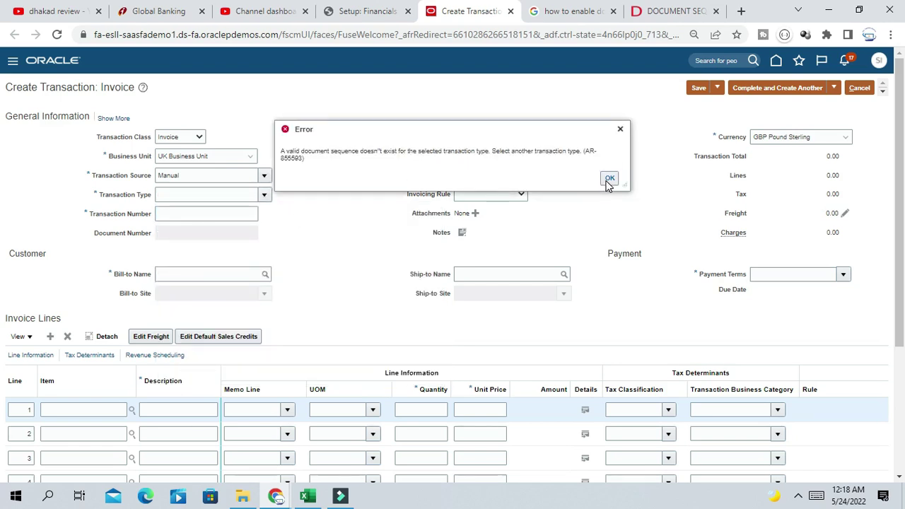
pyautogui.click(608, 180)
# Switch to the Excel checklist, select the Create Document sequence entry, widen column A slightly, and return to the Create Transaction browser window.
pyautogui.click(309, 499)
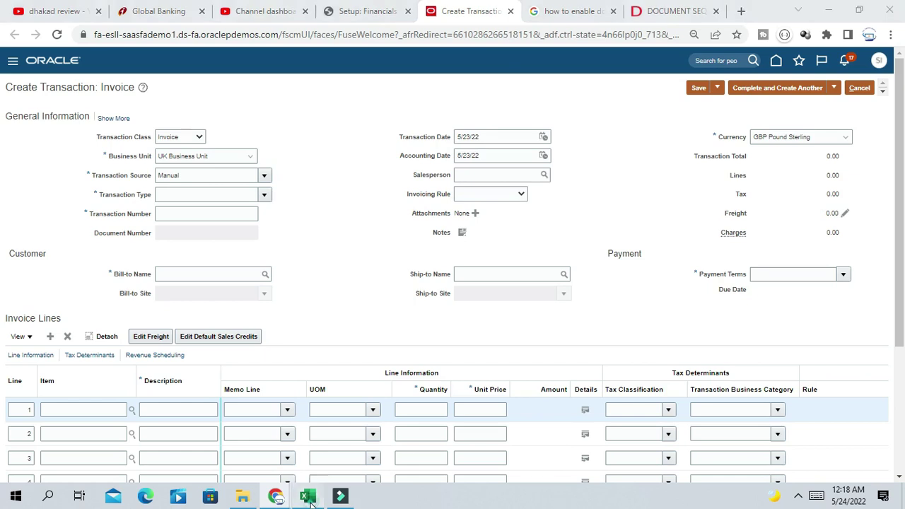
pyautogui.click(33, 295)
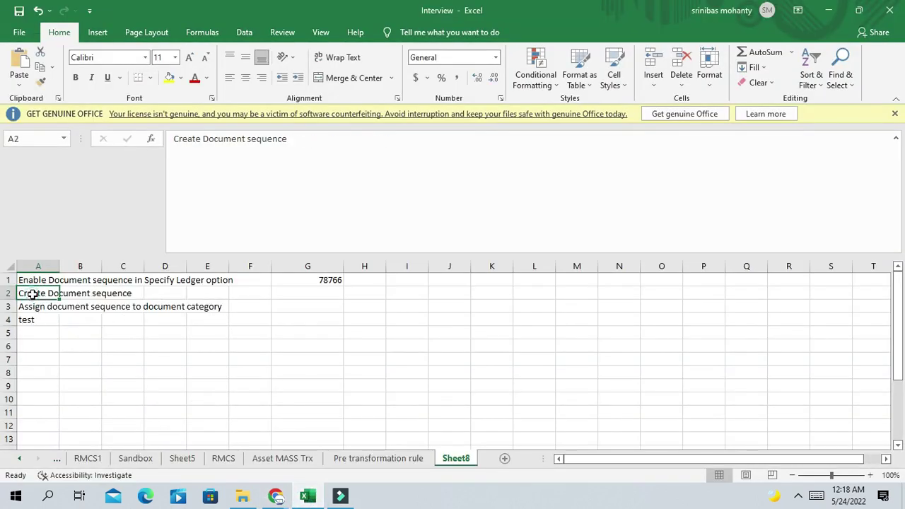
pyautogui.moveTo(60, 266); pyautogui.dragTo(97, 266)
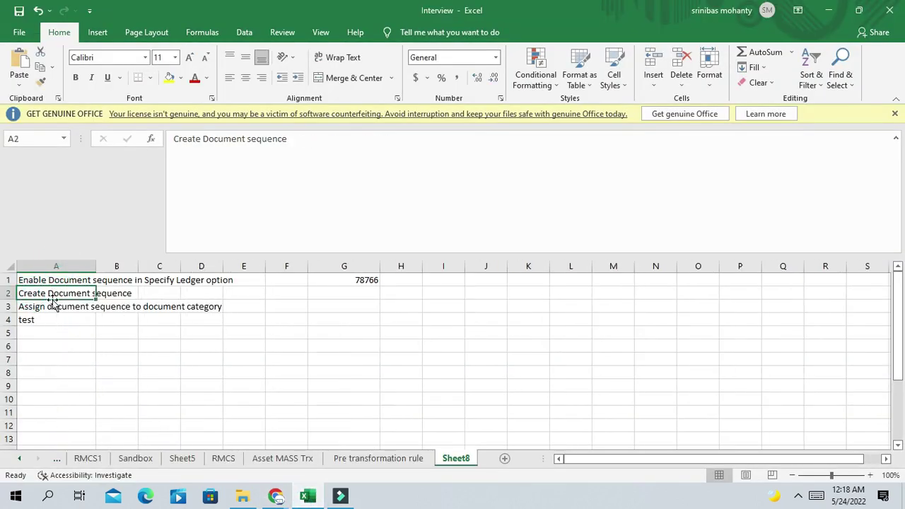
pyautogui.click(274, 498)
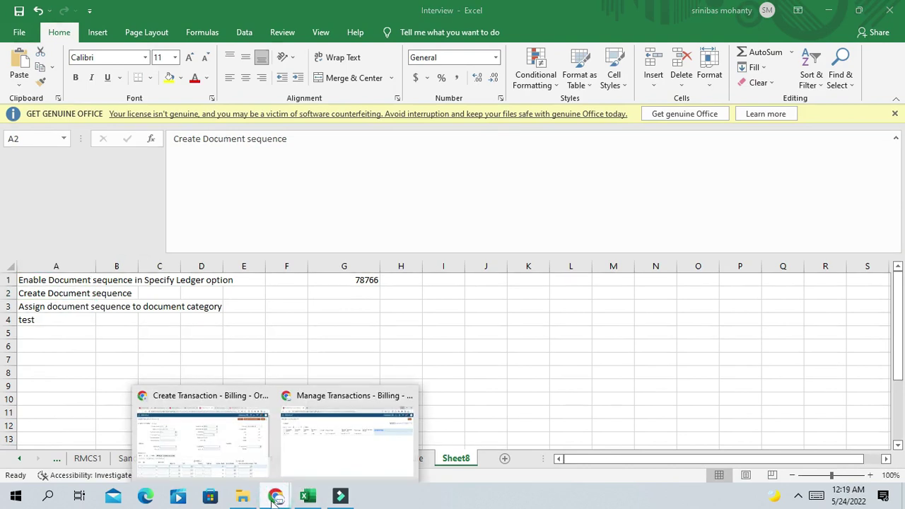
pyautogui.click(213, 442)
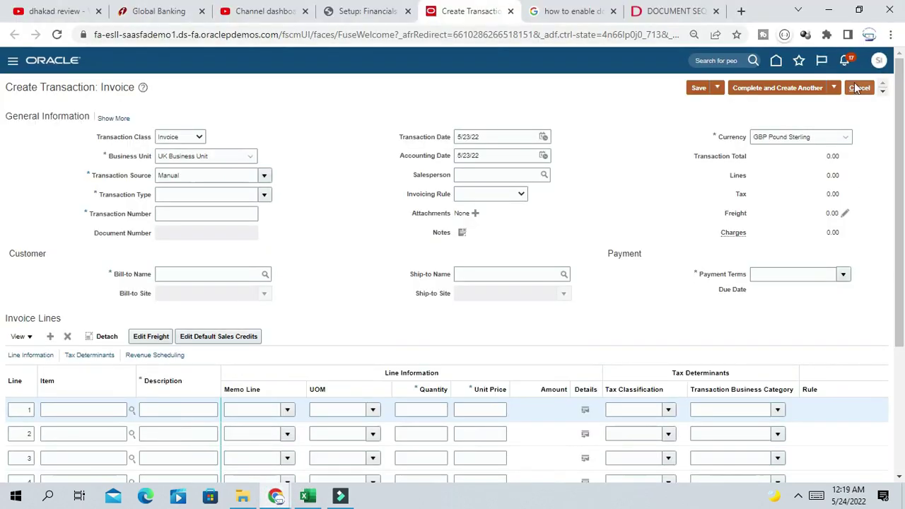
# Search the Financials setup tasks for "Manage%recei%" and open Manage Receivables Document Sequences.
pyautogui.click(372, 11)
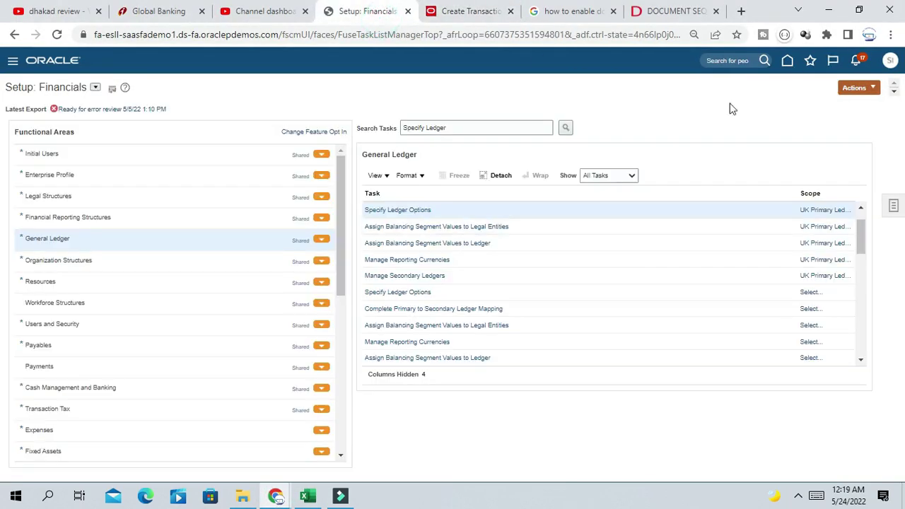
pyautogui.click(469, 126)
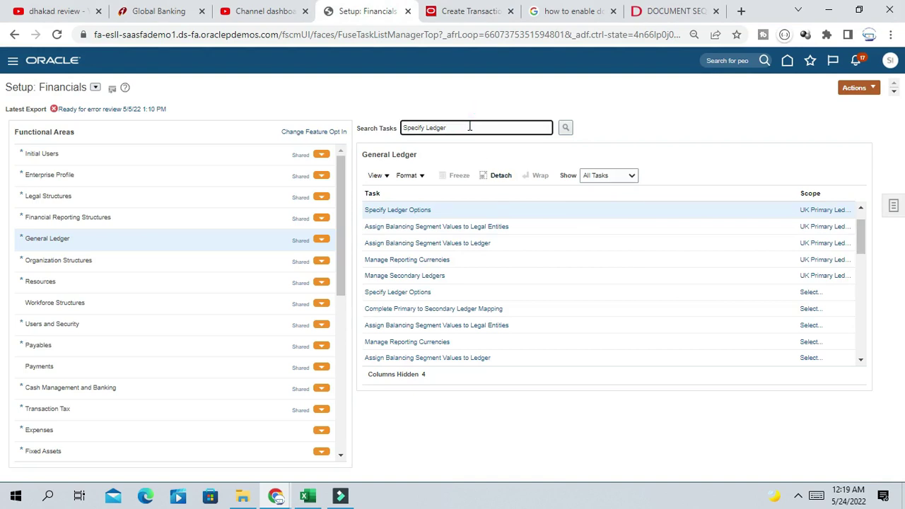
pyautogui.press('BackSpace')
pyautogui.press('BackSpace')
pyautogui.press('BackSpace')
pyautogui.press('BackSpace')
pyautogui.press('BackSpace')
pyautogui.press('BackSpace')
pyautogui.press('BackSpace')
pyautogui.press('BackSpace')
pyautogui.press('BackSpace')
pyautogui.press('BackSpace')
pyautogui.press('BackSpace')
pyautogui.press('BackSpace')
pyautogui.press('BackSpace')
pyautogui.press('BackSpace')
pyautogui.write('Ma')
pyautogui.click(436, 127)
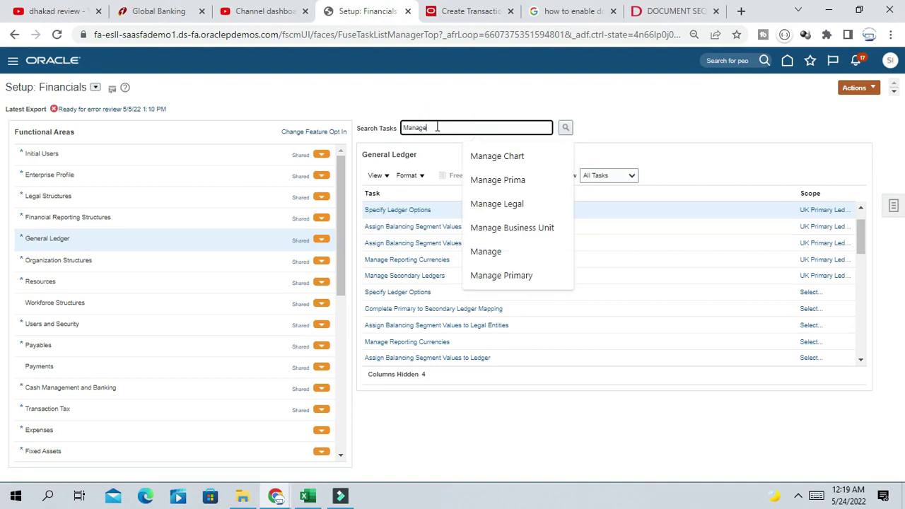
pyautogui.write('%Ledger%')
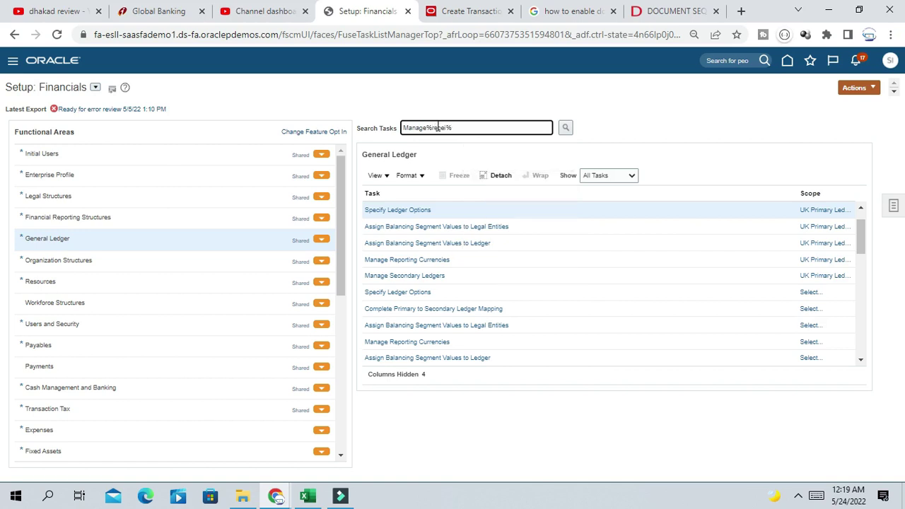
pyautogui.click(566, 128)
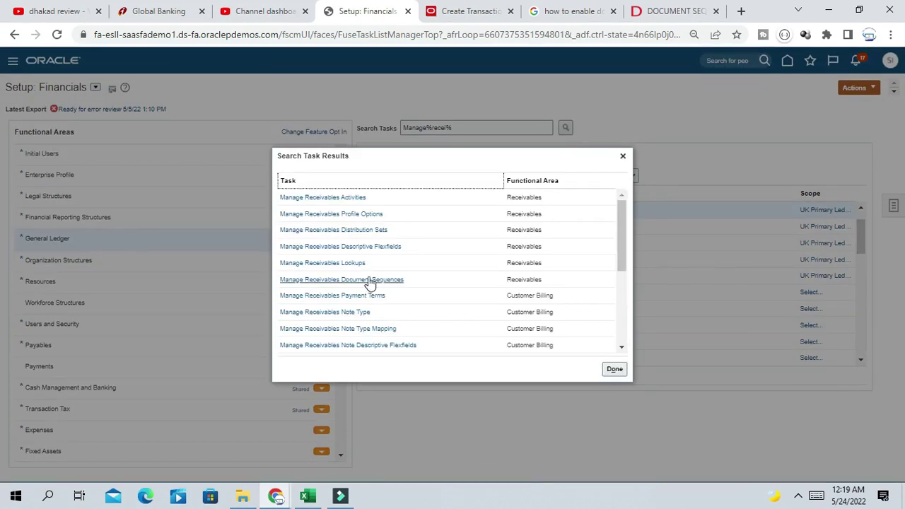
pyautogui.click(369, 282)
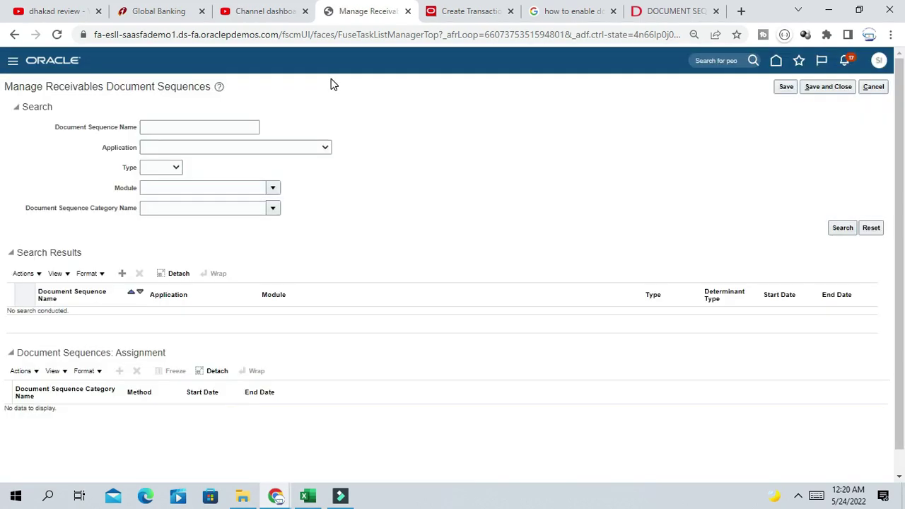
# Add a new document sequence named UKINV-SEQ and set its application to Receivables.
pyautogui.click(121, 273)
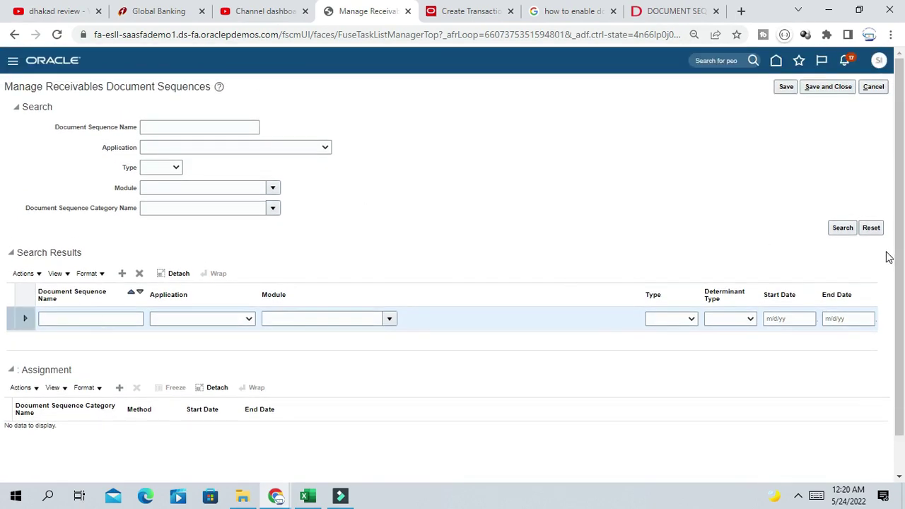
pyautogui.scroll(-2, 860, 351)
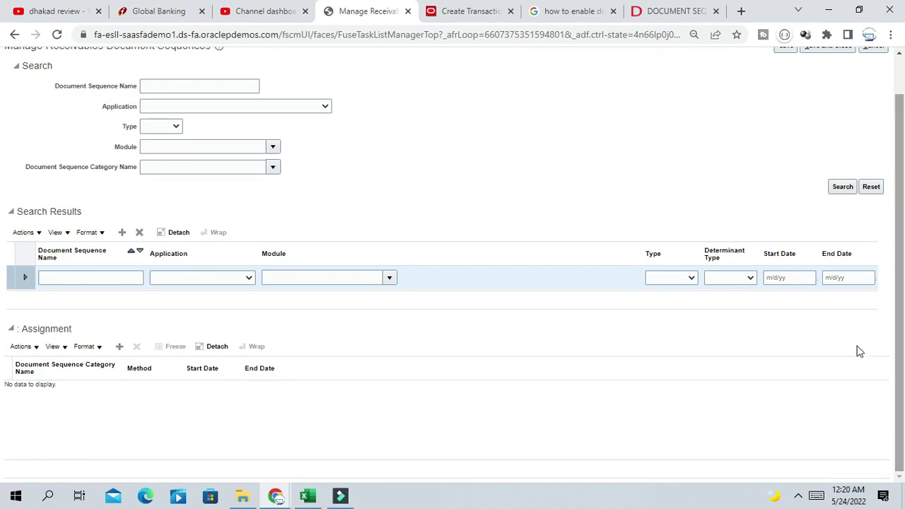
pyautogui.click(105, 278)
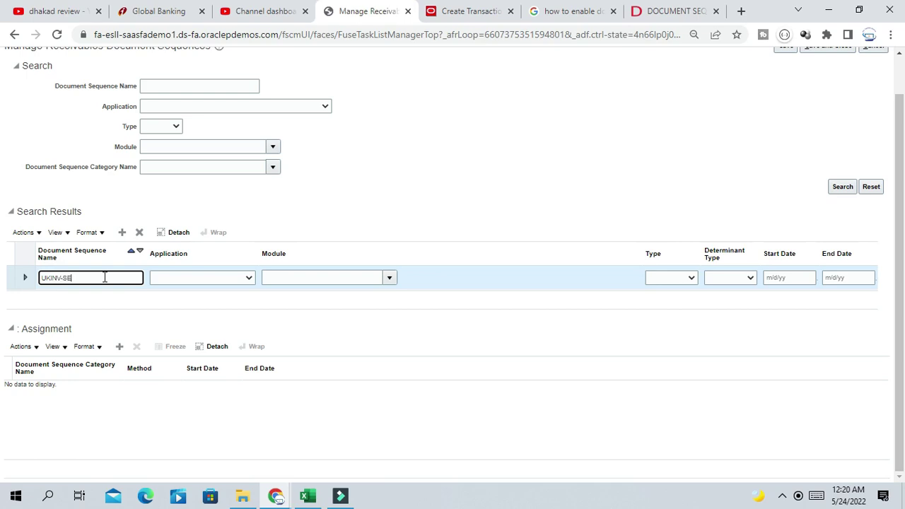
pyautogui.click(187, 279)
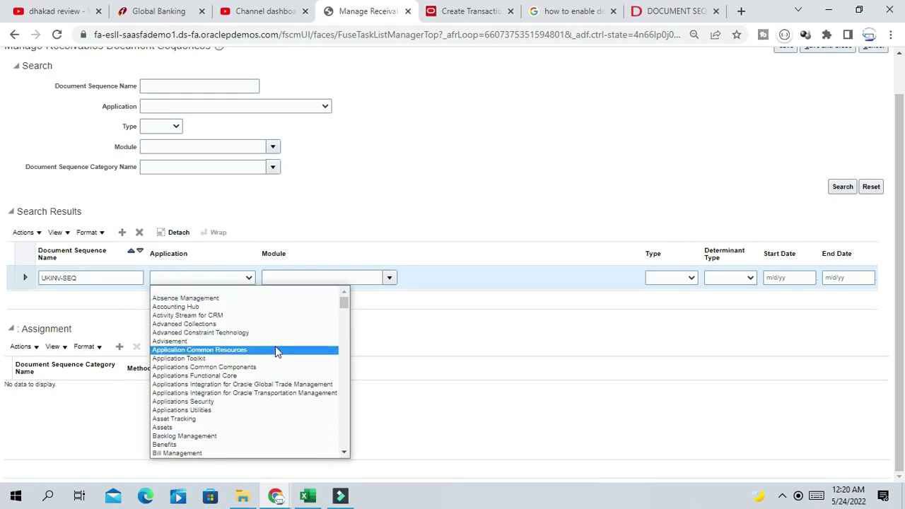
pyautogui.moveTo(343, 306); pyautogui.dragTo(329, 401)
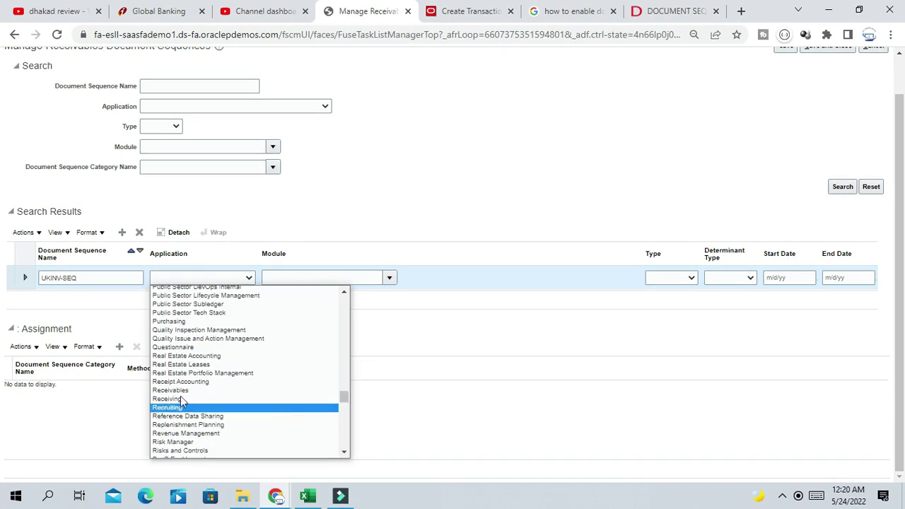
pyautogui.click(156, 391)
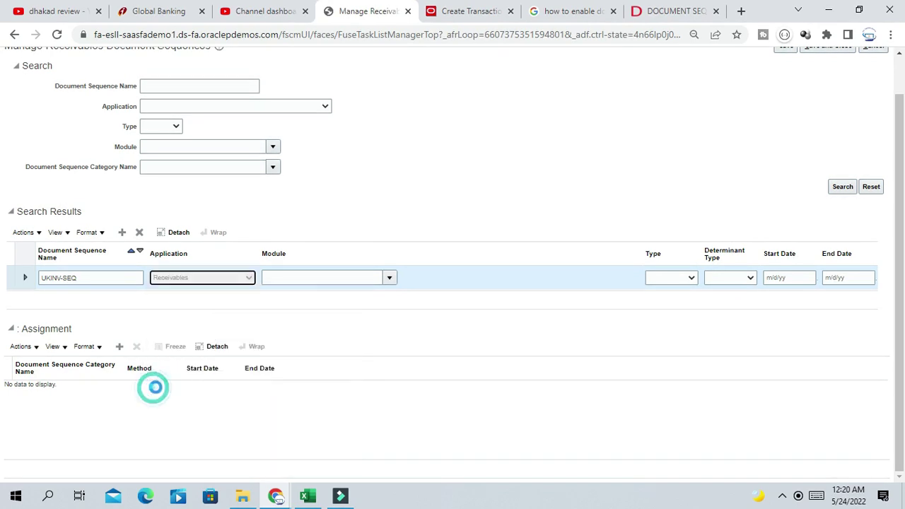
# Search for the Receivables module and assign it to the UKINV-SEQ sequence.
pyautogui.click(389, 279)
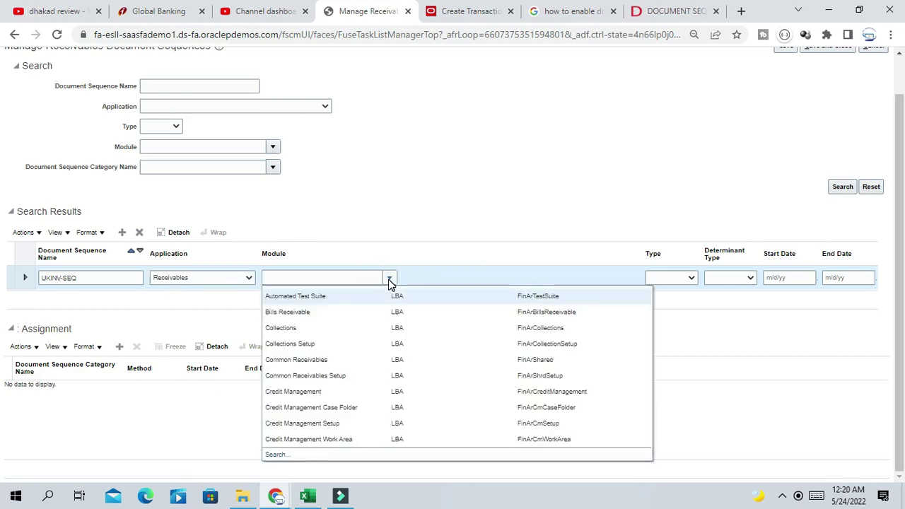
pyautogui.click(276, 456)
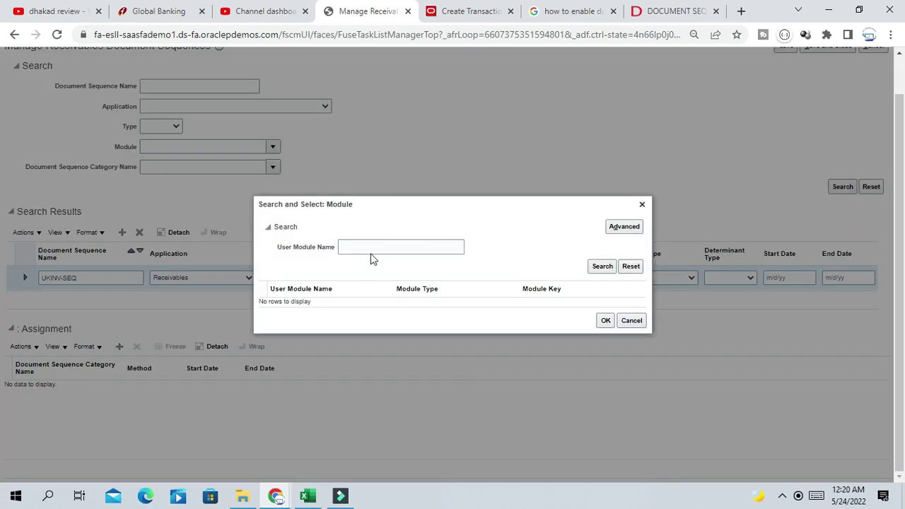
pyautogui.click(375, 245)
pyautogui.click(604, 267)
pyautogui.click(323, 313)
pyautogui.click(606, 350)
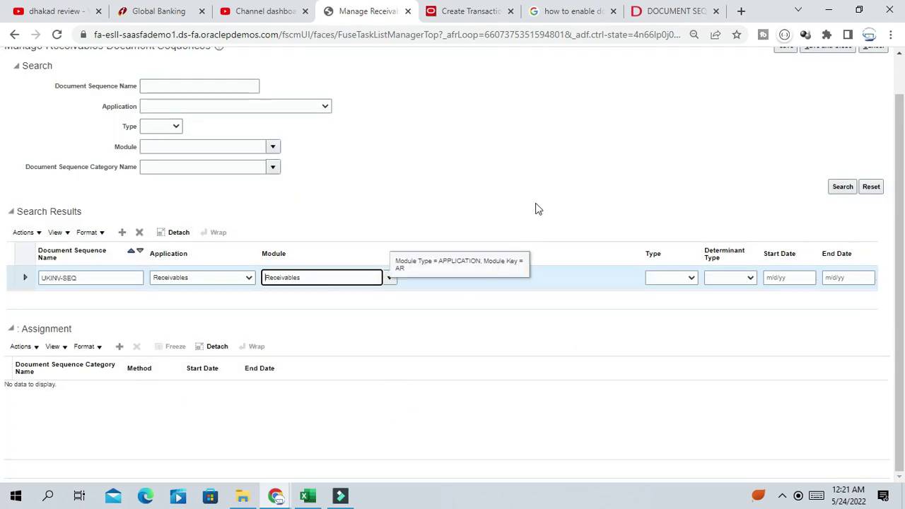
pyautogui.click(536, 206)
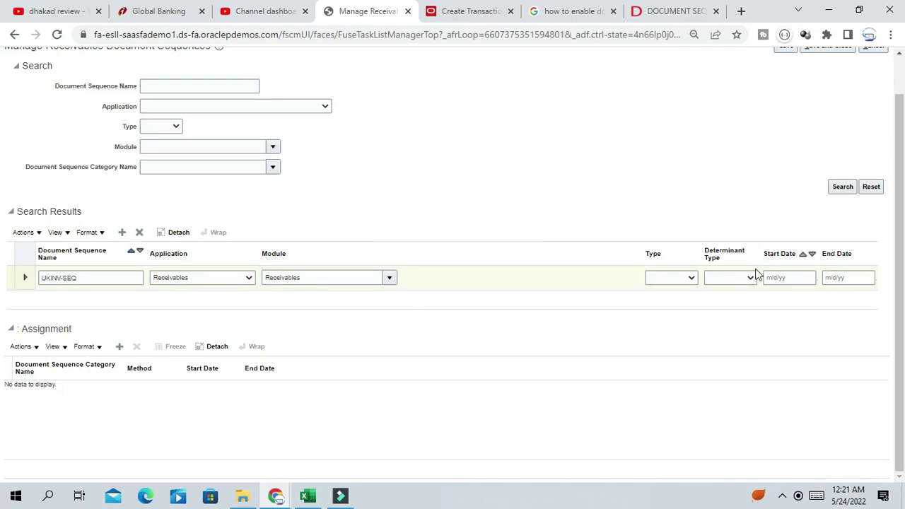
# Set the UKINV-SEQ sequence's type to Automatic and its determinant type to Ledger.
pyautogui.click(690, 278)
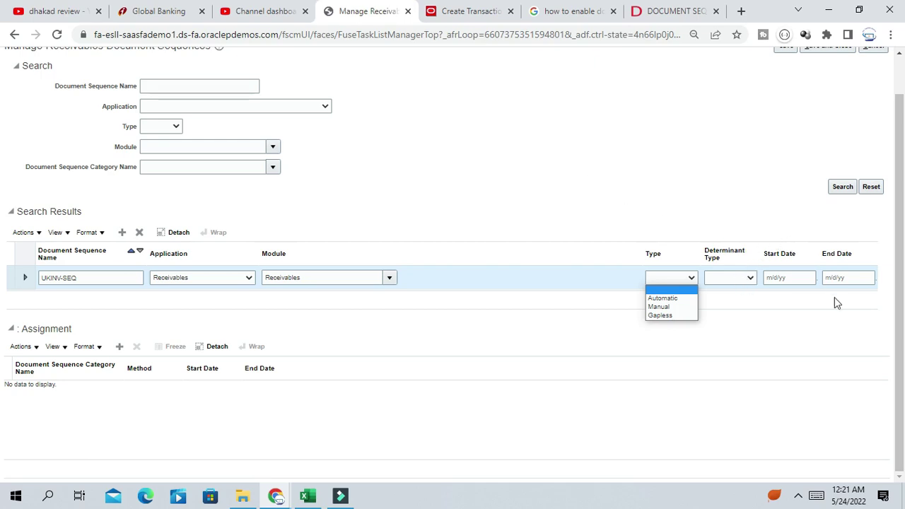
pyautogui.scroll(1, 613, 244)
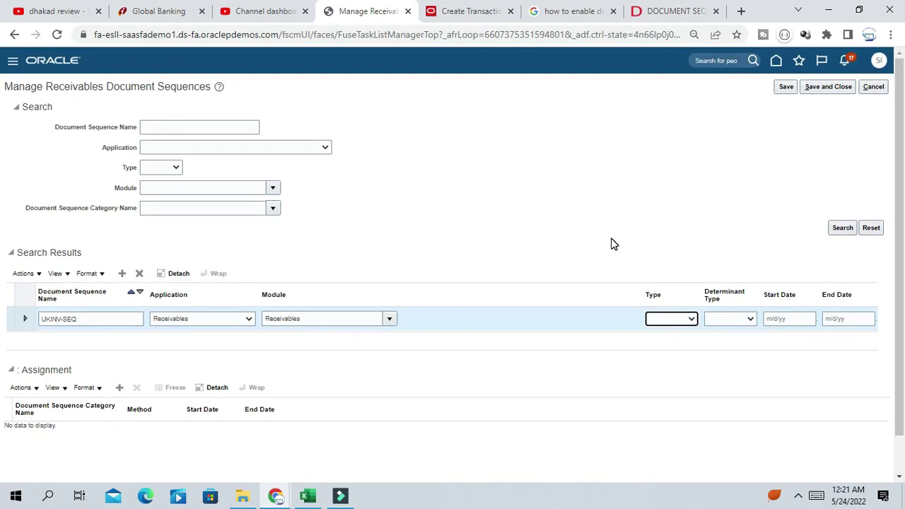
pyautogui.scroll(-1, 613, 244)
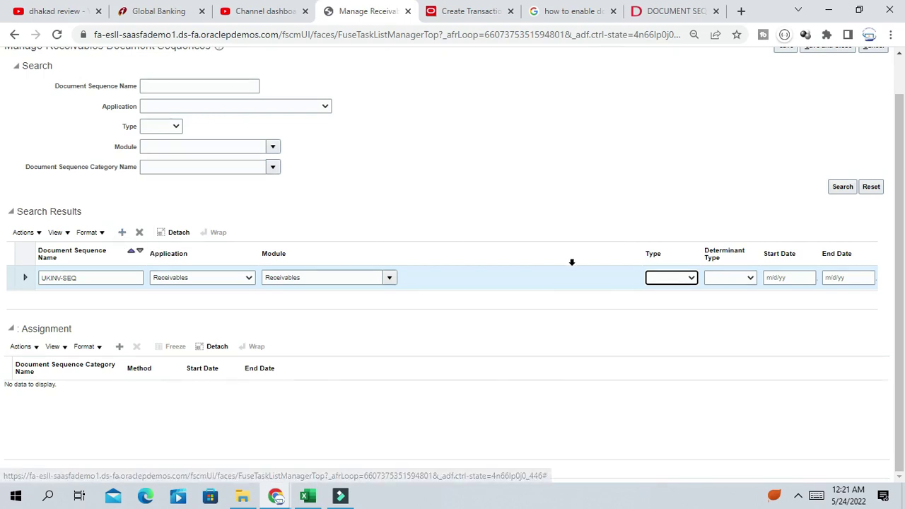
pyautogui.click(107, 278)
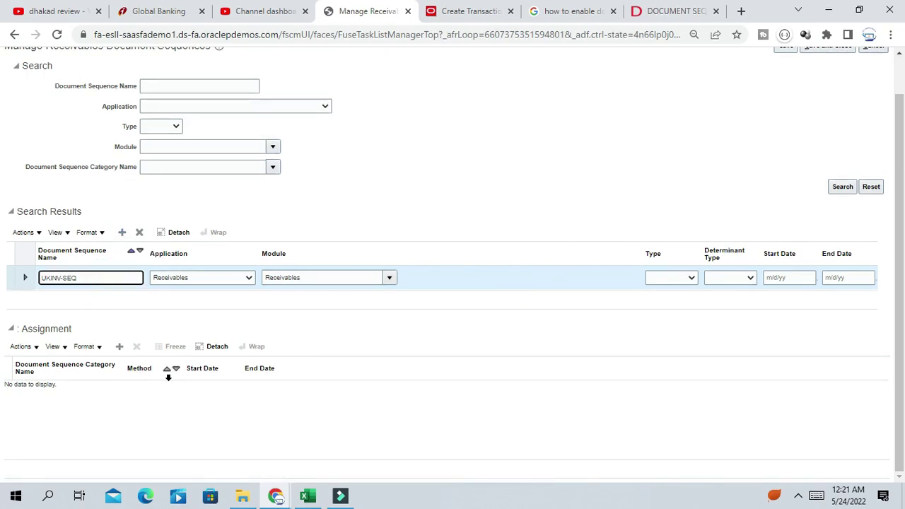
pyautogui.scroll(1, 555, 238)
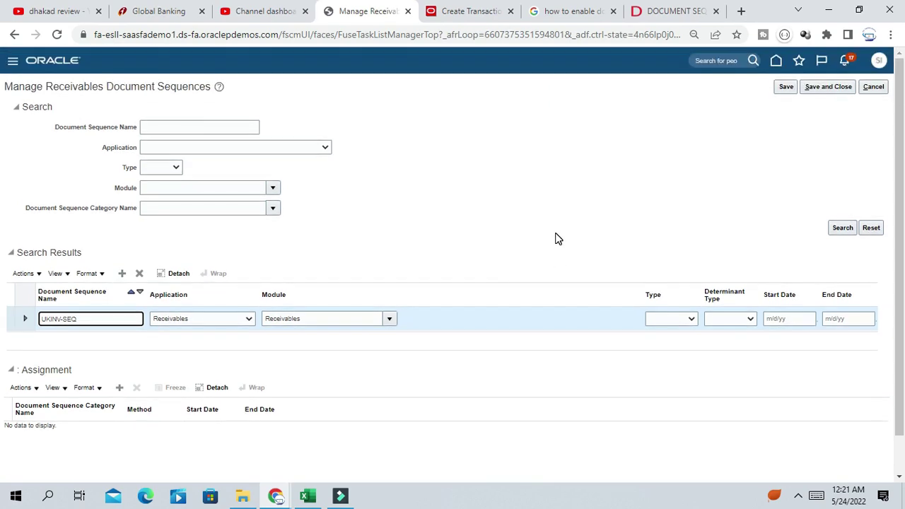
pyautogui.scroll(-1, 552, 241)
pyautogui.click(676, 280)
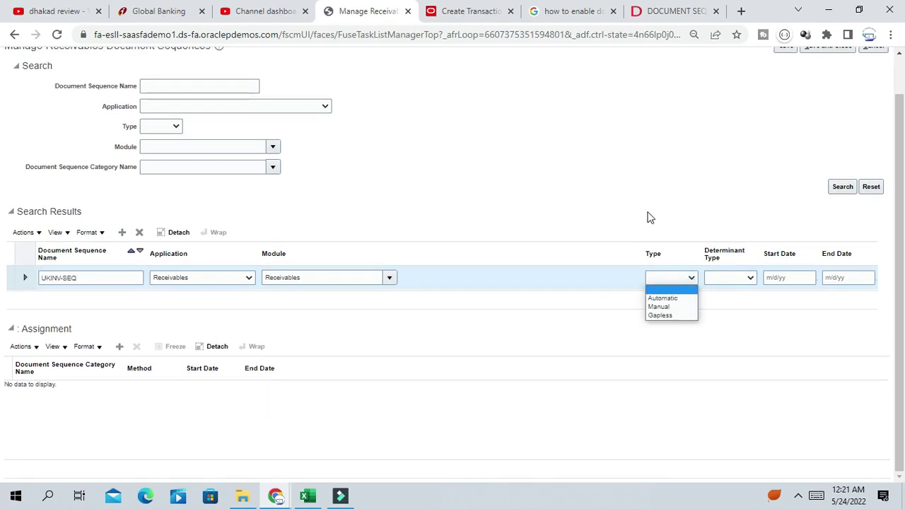
pyautogui.click(659, 298)
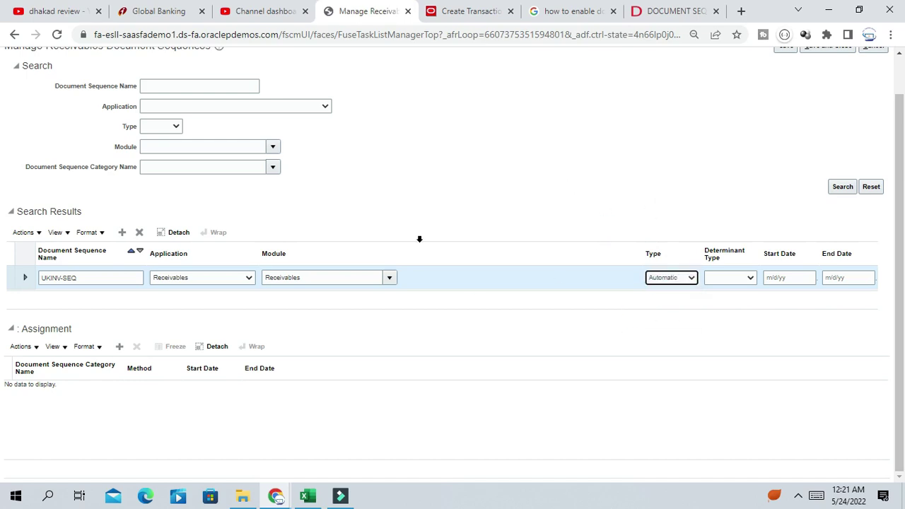
pyautogui.click(740, 283)
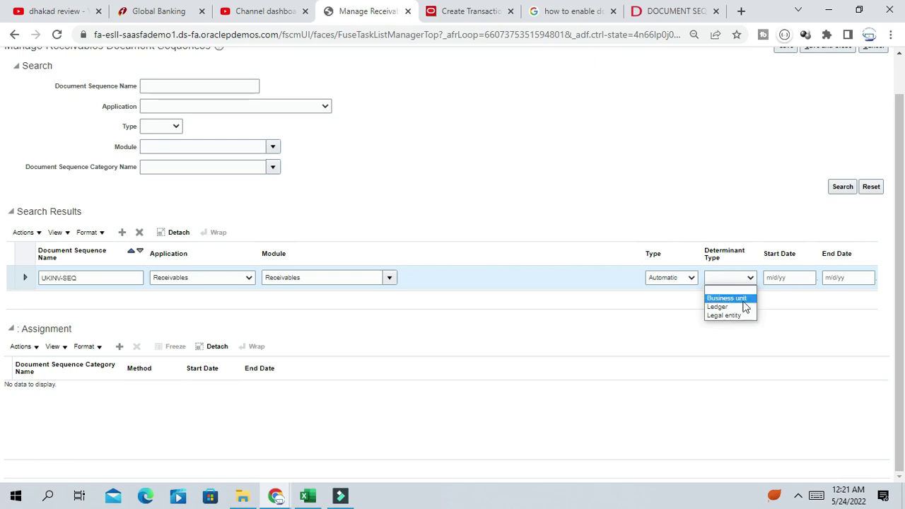
pyautogui.click(728, 307)
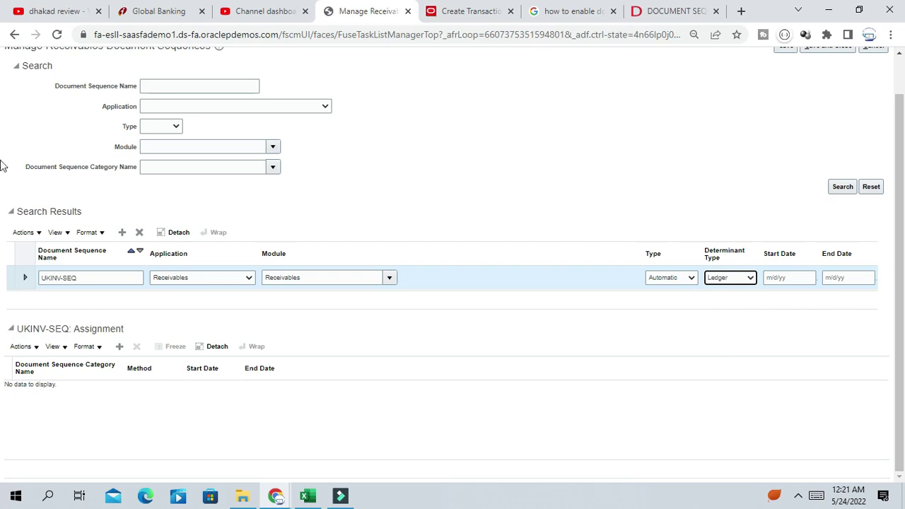
# Set the UKINV-SEQ sequence's start date to 01/01/2001 and its initial value to 1000.
pyautogui.click(792, 278)
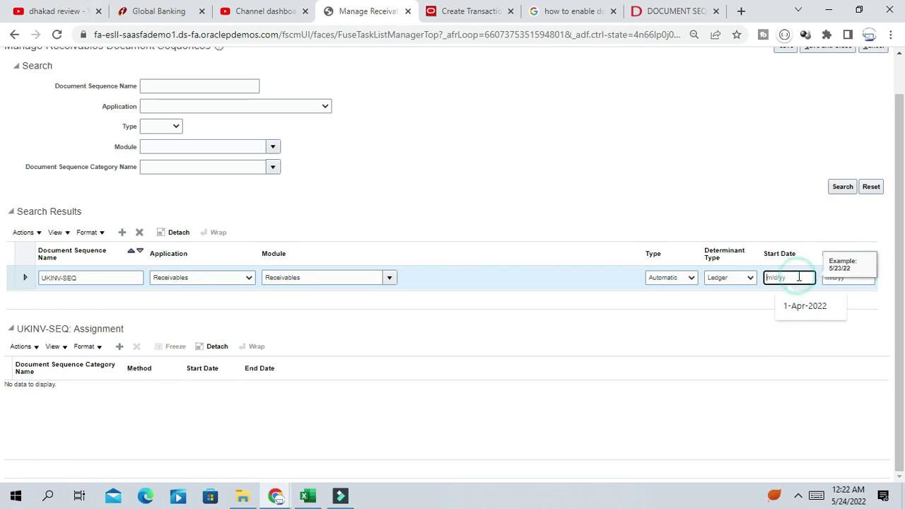
pyautogui.write('01-')
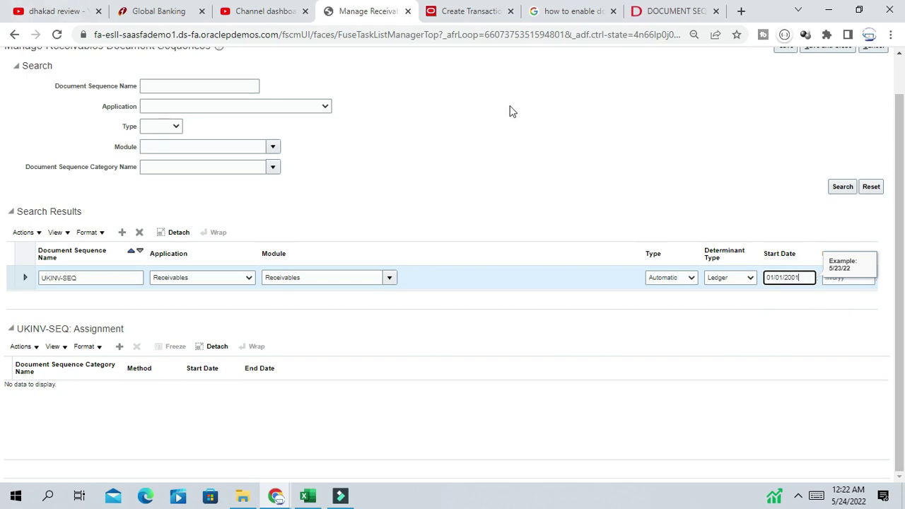
pyautogui.click(584, 113)
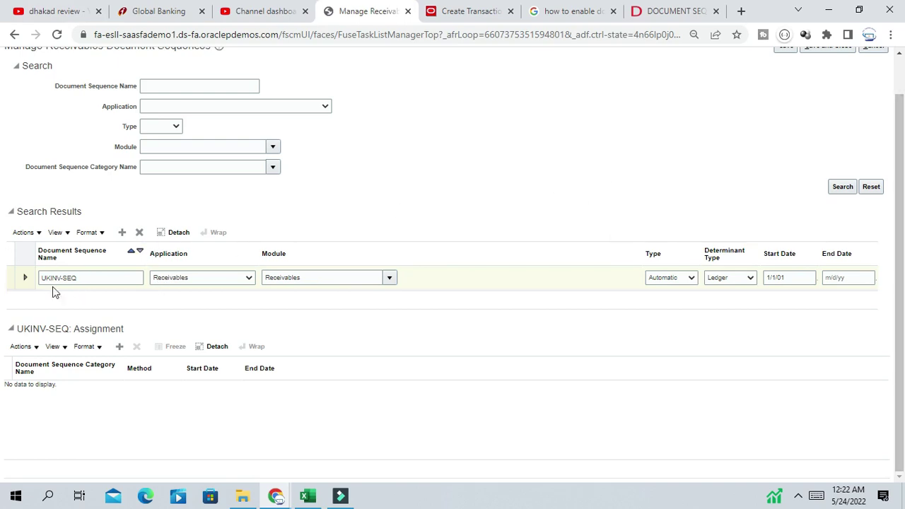
pyautogui.click(21, 280)
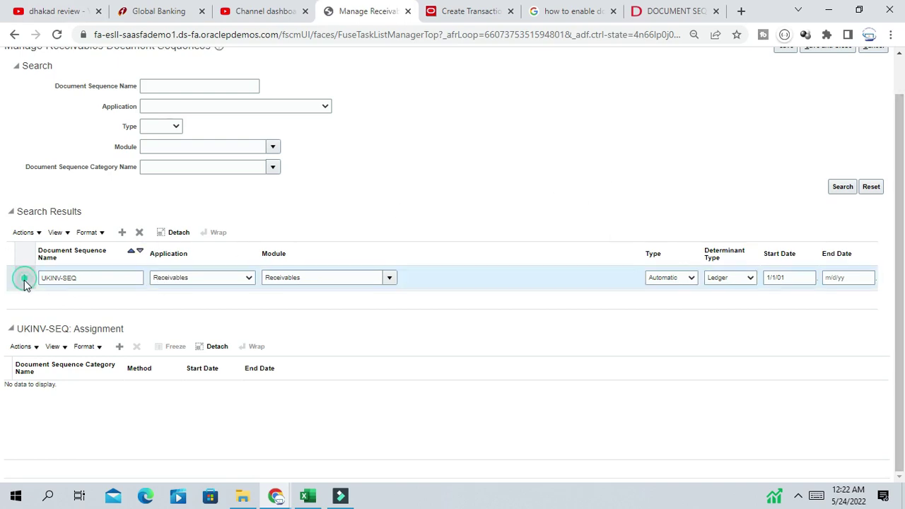
pyautogui.click(97, 304)
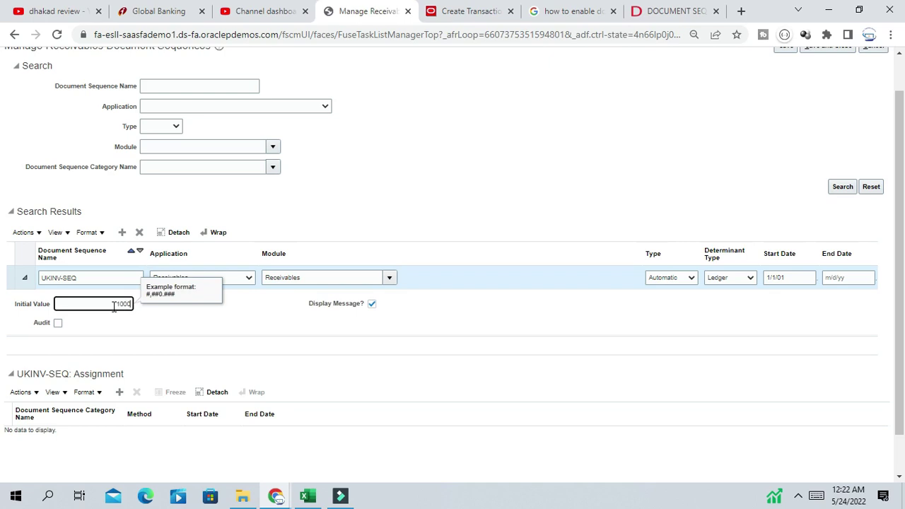
# Enter 1000 as the UKINV-SEQ sequence's initial value and add a new assignment row for the sequence.
pyautogui.write('1000')
pyautogui.click(481, 199)
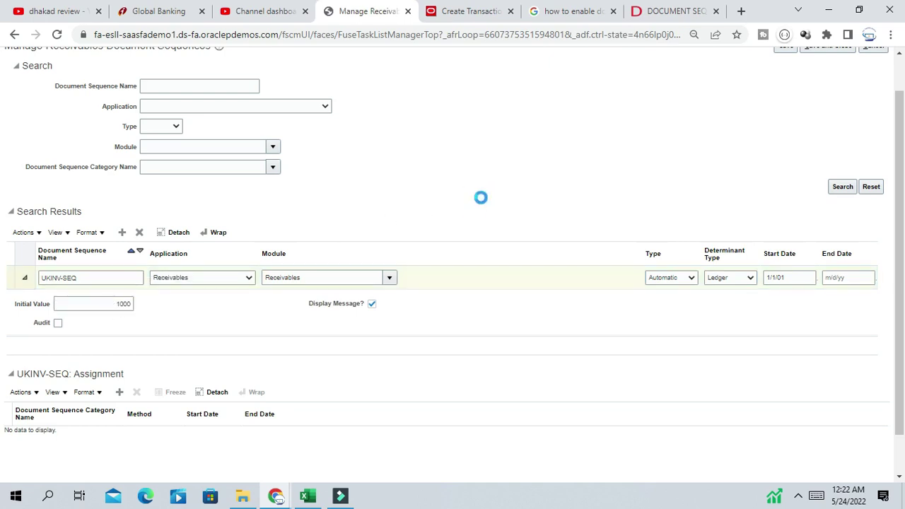
pyautogui.scroll(-1, 142, 269)
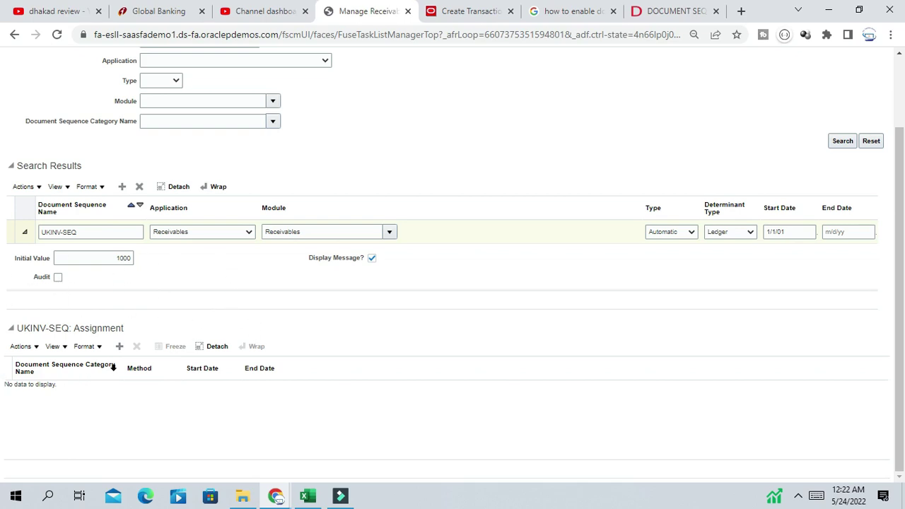
pyautogui.click(120, 348)
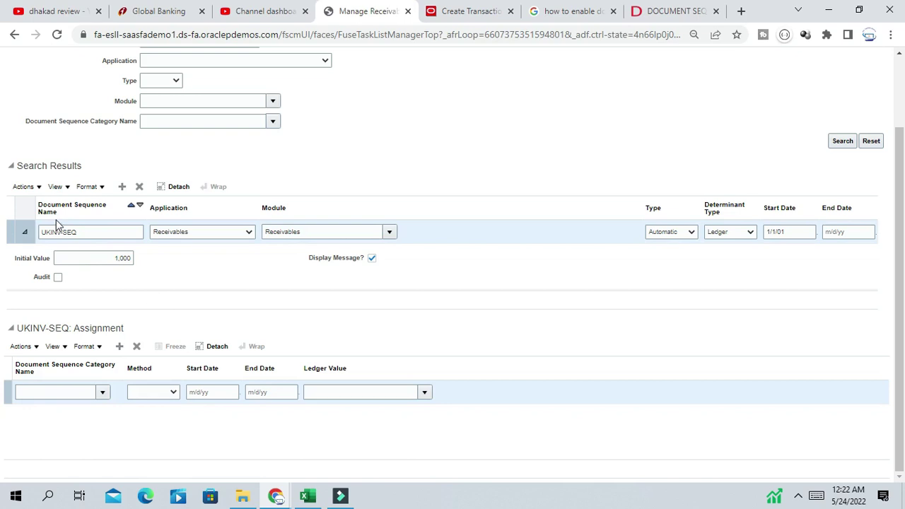
pyautogui.click(99, 234)
# Search the document sequence categories for Invoice and assign the Receivables (AR) Invoice category to the UKINV-SEQ assignment.
pyautogui.click(57, 391)
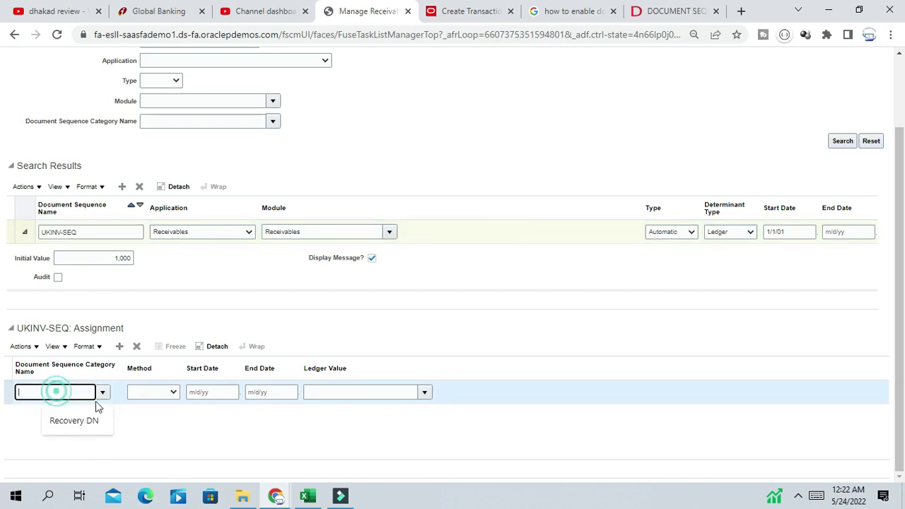
pyautogui.click(104, 394)
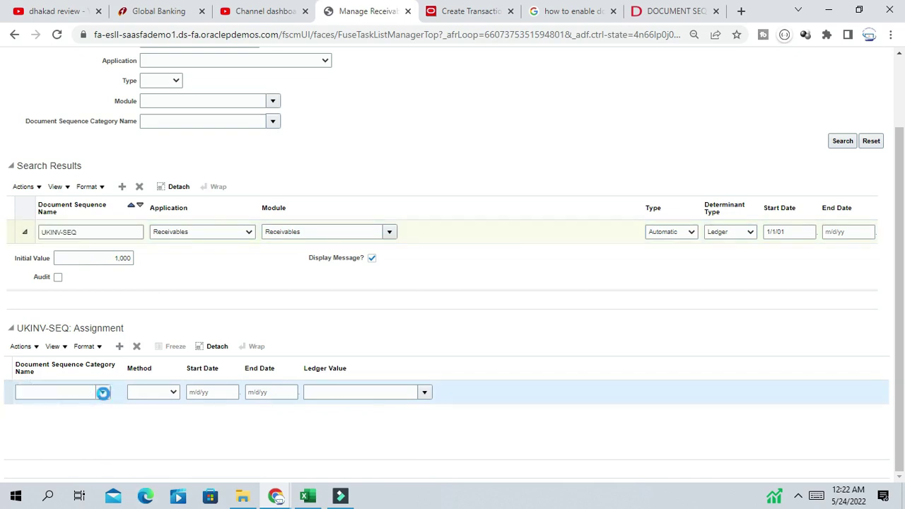
pyautogui.click(59, 392)
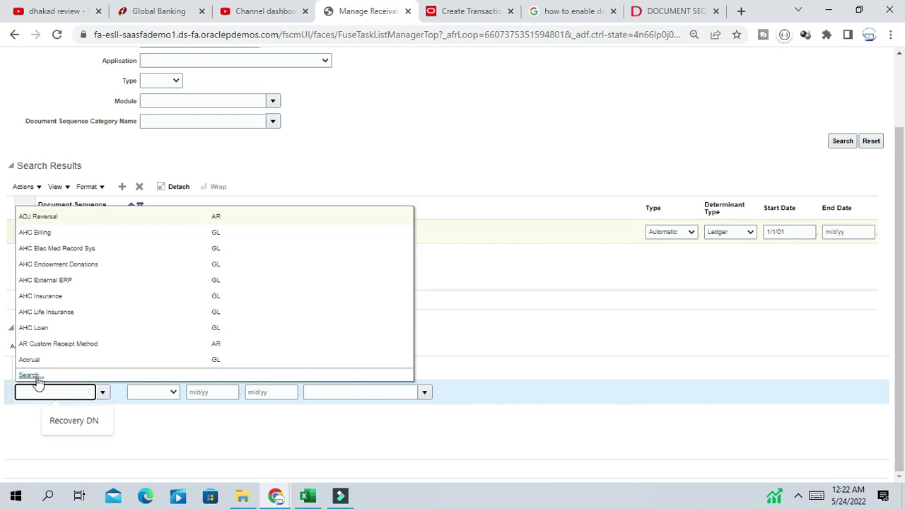
pyautogui.click(29, 375)
pyautogui.click(418, 224)
pyautogui.click(416, 244)
pyautogui.write('Invoice')
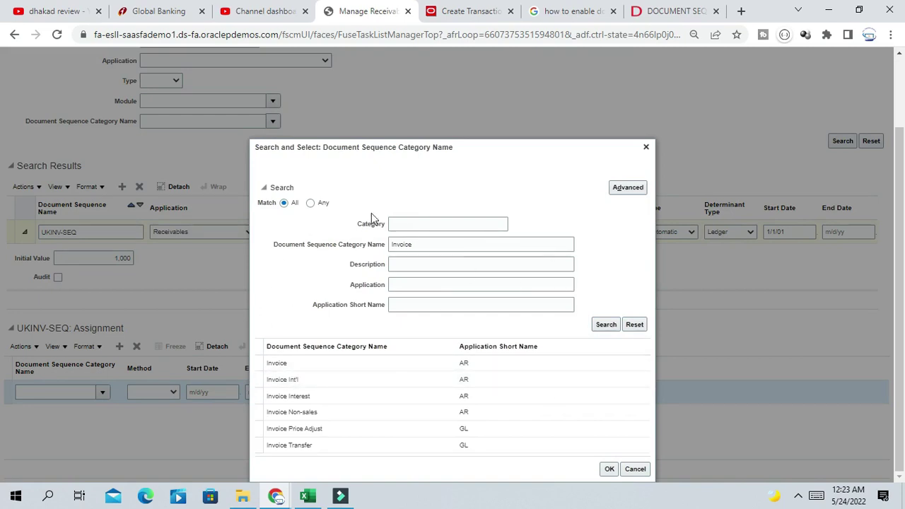
pyautogui.click(307, 366)
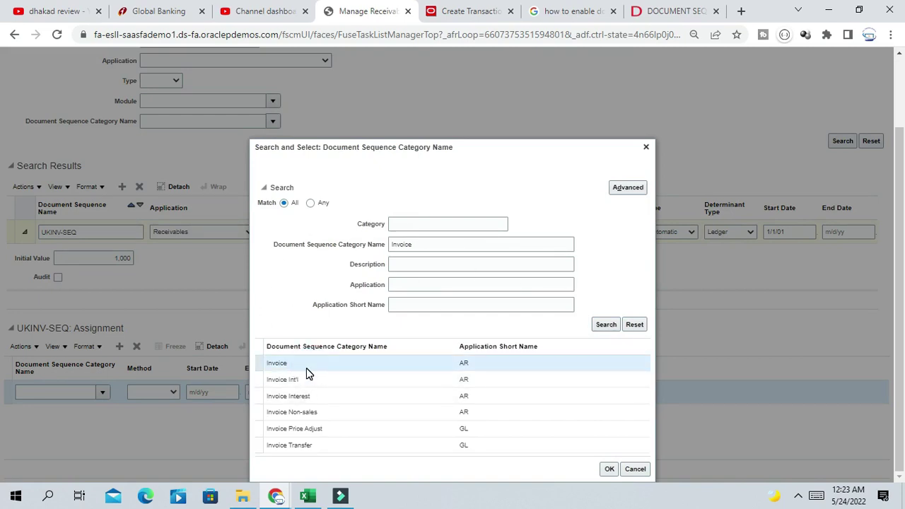
pyautogui.click(609, 469)
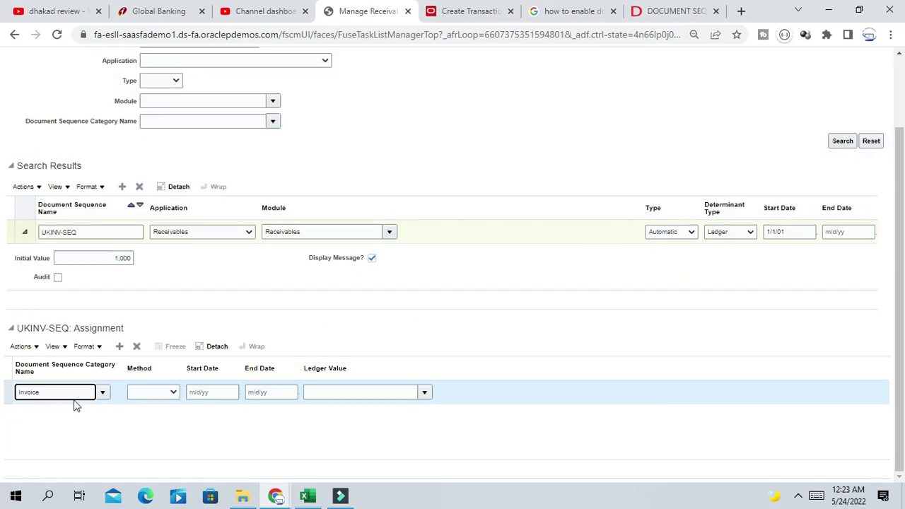
# Set the Invoice assignment's method to Automatic and its start date to 1/1/01.
pyautogui.click(153, 396)
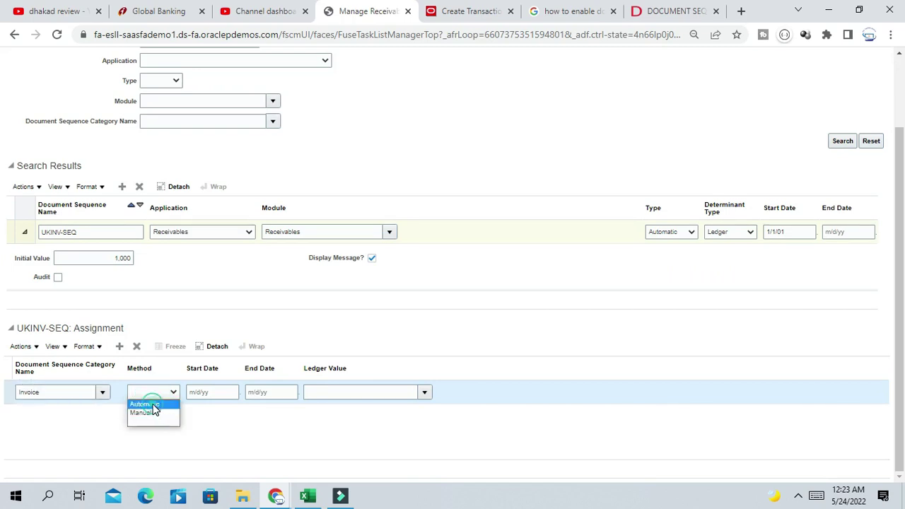
pyautogui.click(150, 402)
pyautogui.click(223, 392)
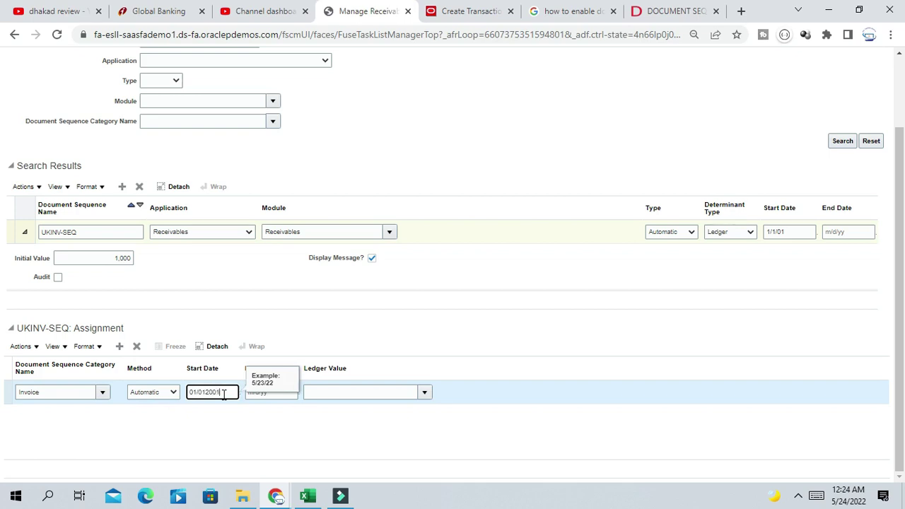
pyautogui.click(268, 303)
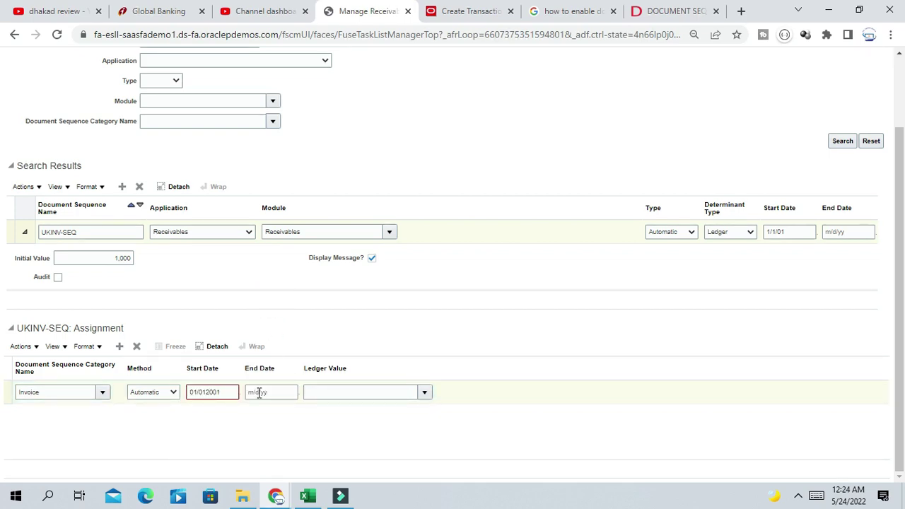
pyautogui.click(233, 392)
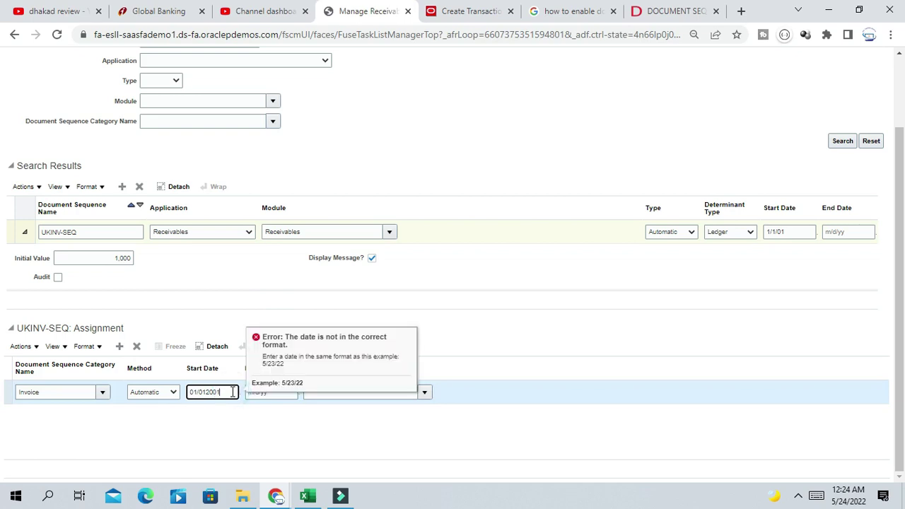
pyautogui.click(233, 391)
pyautogui.click(430, 272)
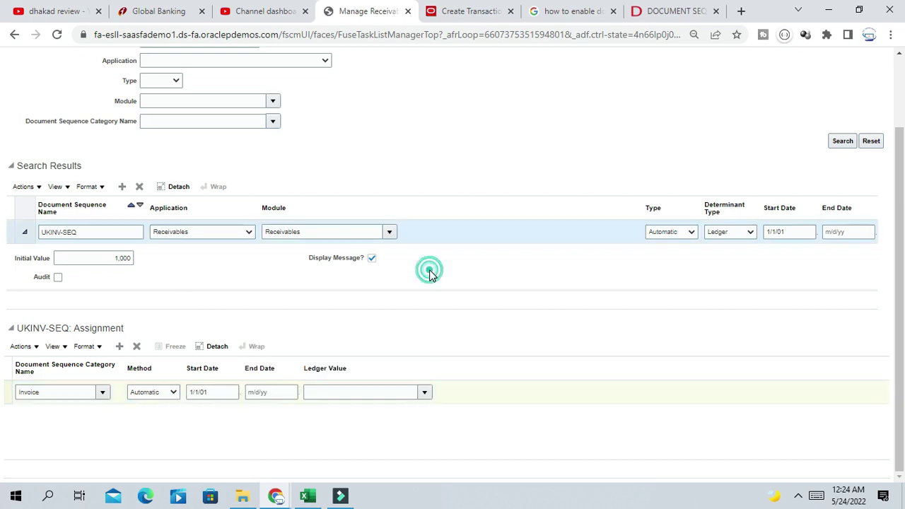
# Search ledgers for UK, set the assignment's ledger value to UK Primary Ledger, and save and close the document sequences.
pyautogui.click(423, 392)
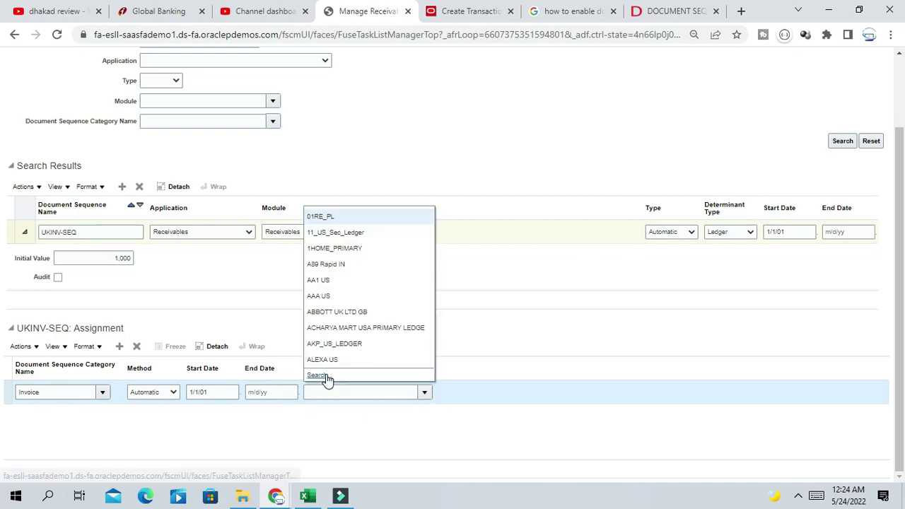
pyautogui.click(326, 375)
pyautogui.click(431, 251)
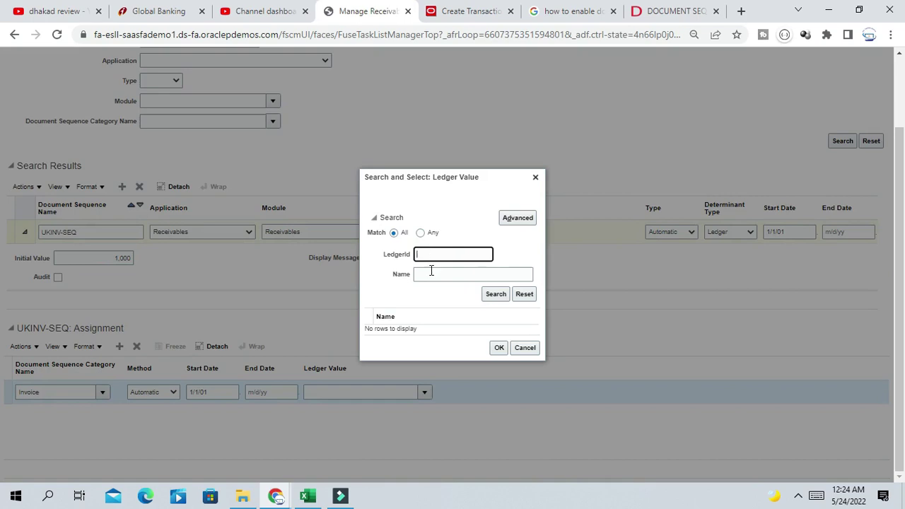
pyautogui.click(430, 273)
pyautogui.write('Uk')
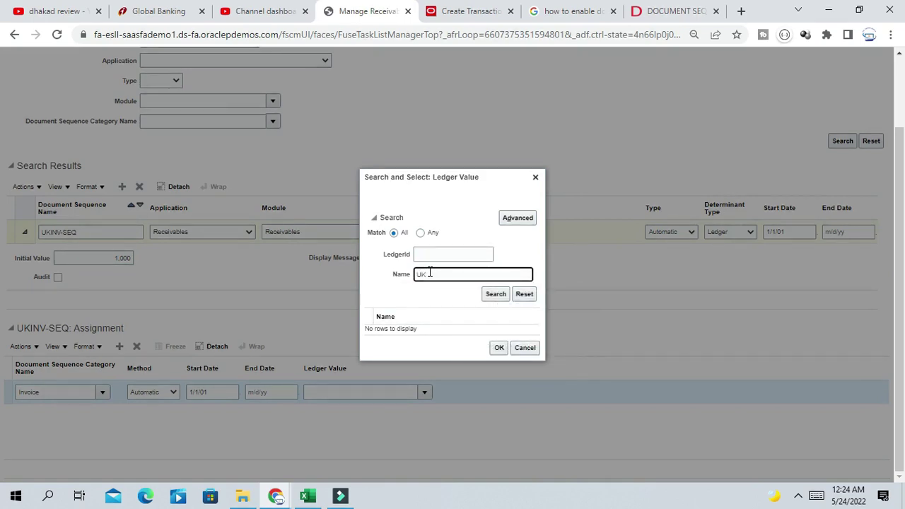
pyautogui.click(497, 294)
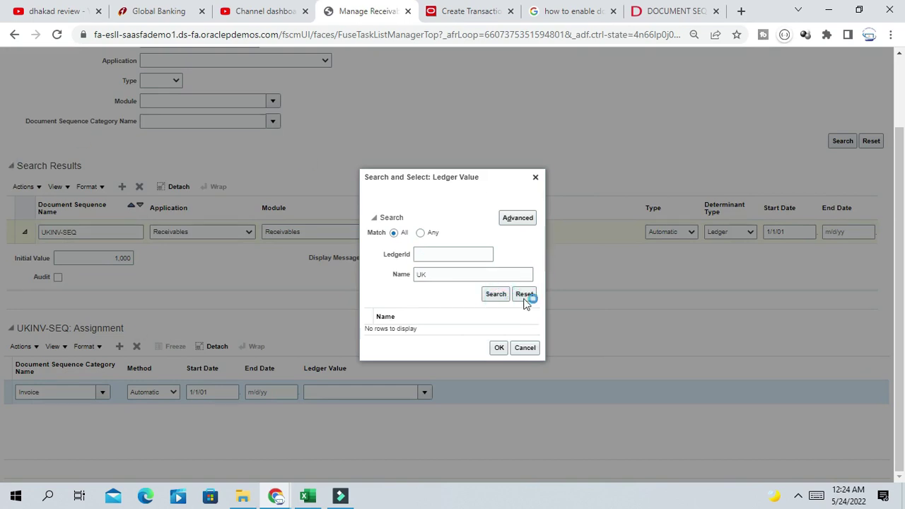
pyautogui.click(433, 320)
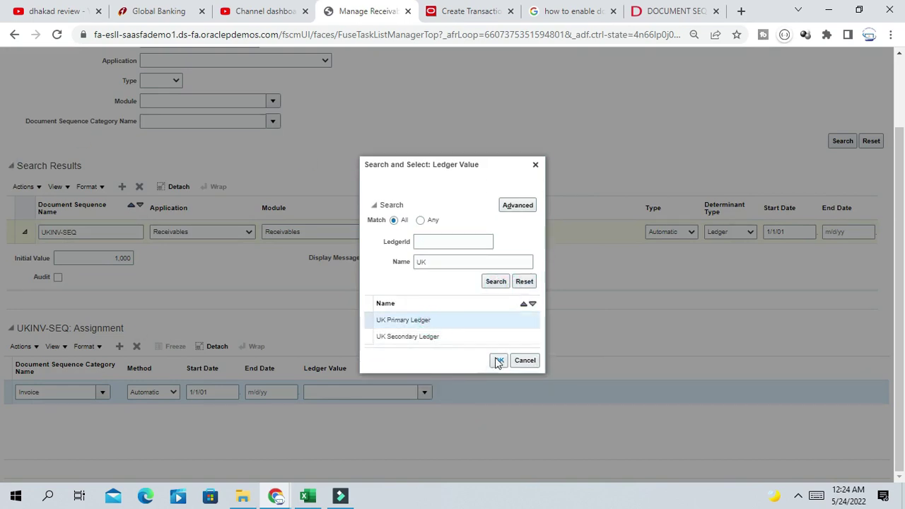
pyautogui.click(498, 361)
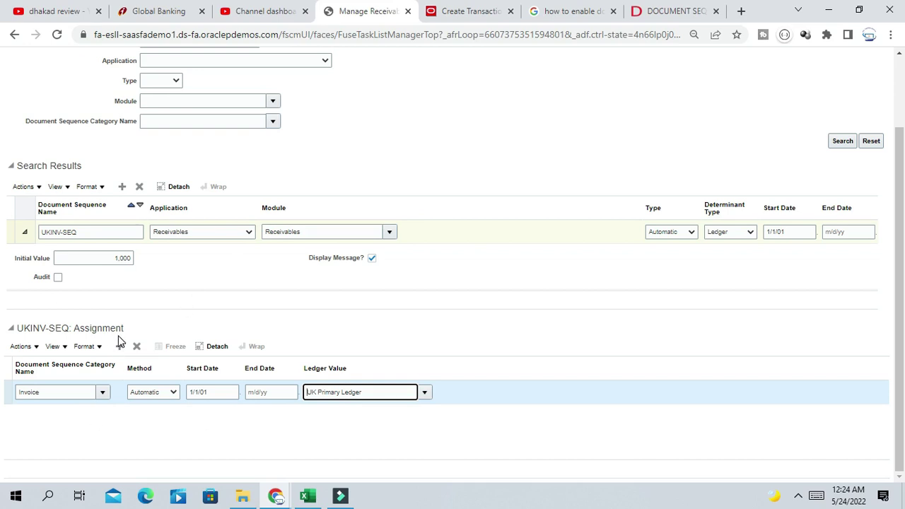
pyautogui.scroll(2, 283, 363)
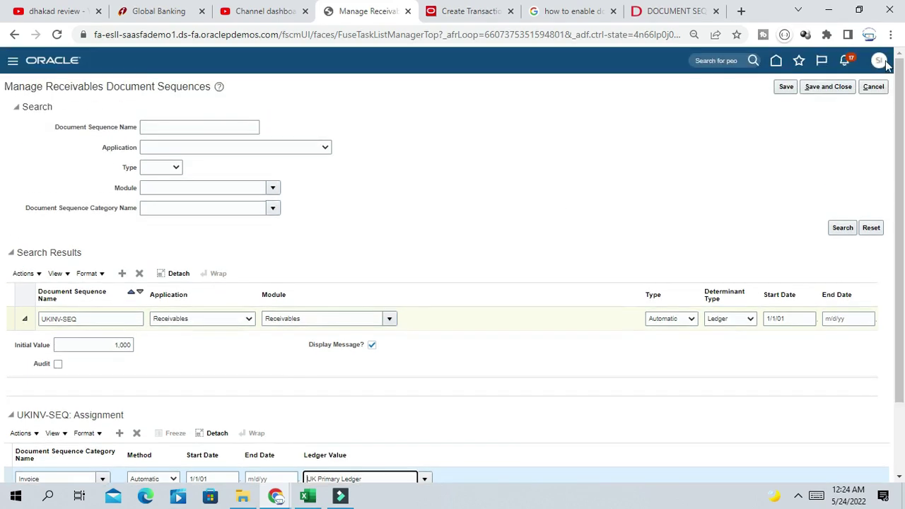
pyautogui.click(836, 89)
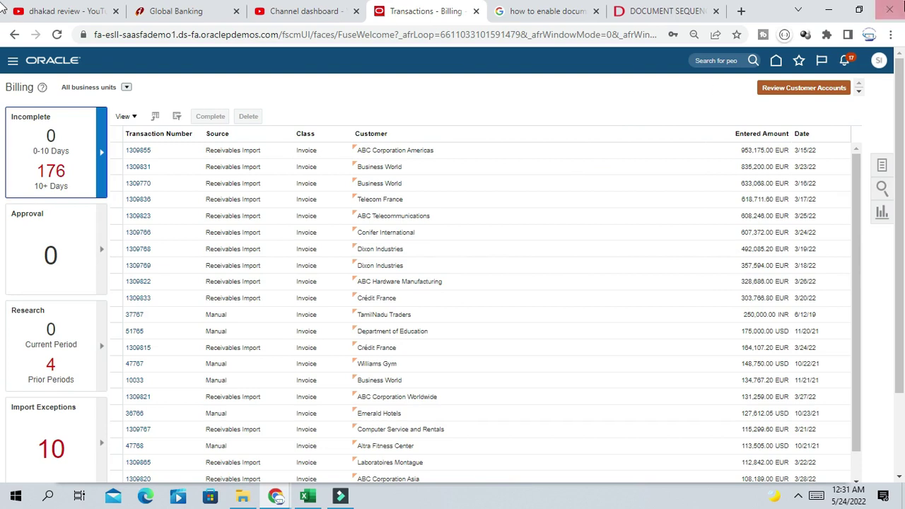
# Start a new Receivables invoice transaction from the Billing page and set its business unit to UK Business Unit.
pyautogui.click(882, 170)
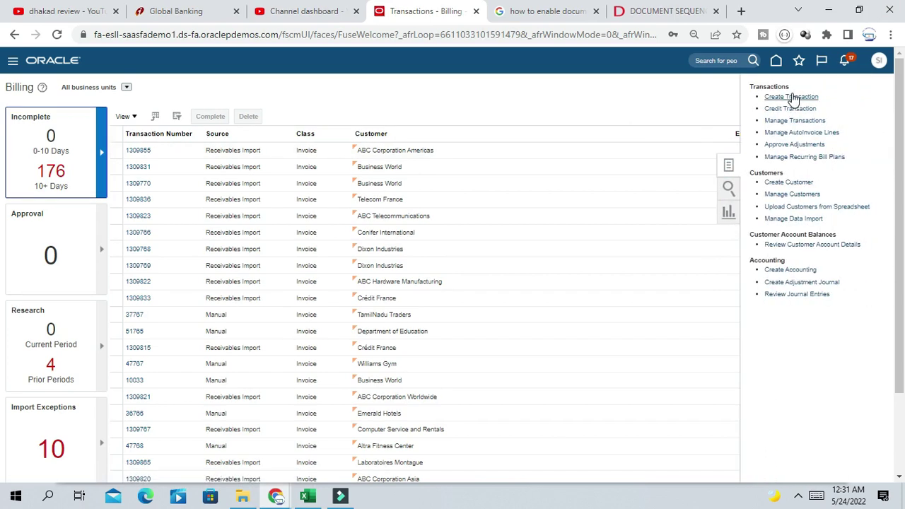
pyautogui.click(791, 96)
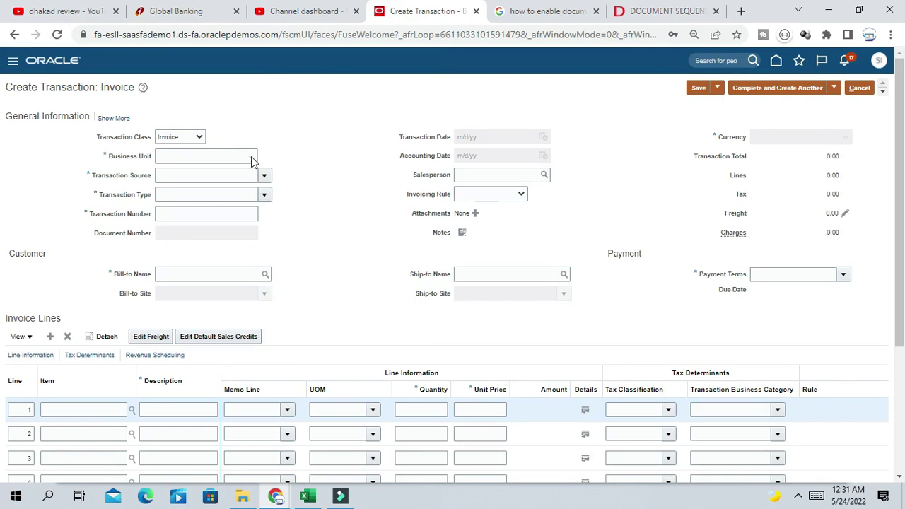
pyautogui.click(252, 157)
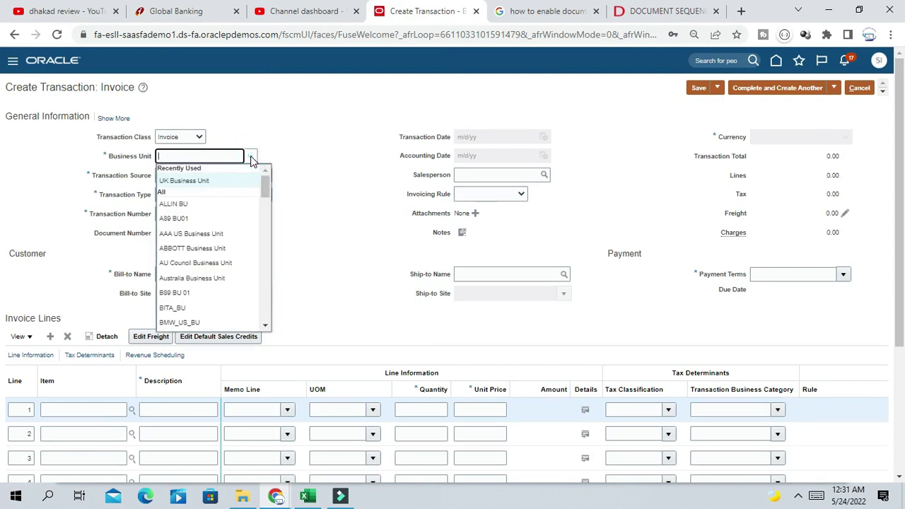
pyautogui.click(197, 179)
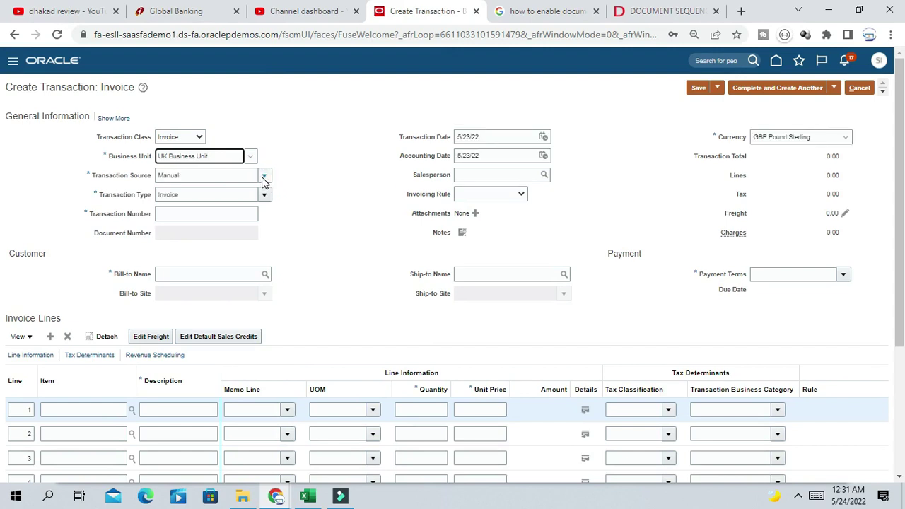
pyautogui.doubleClick(195, 197)
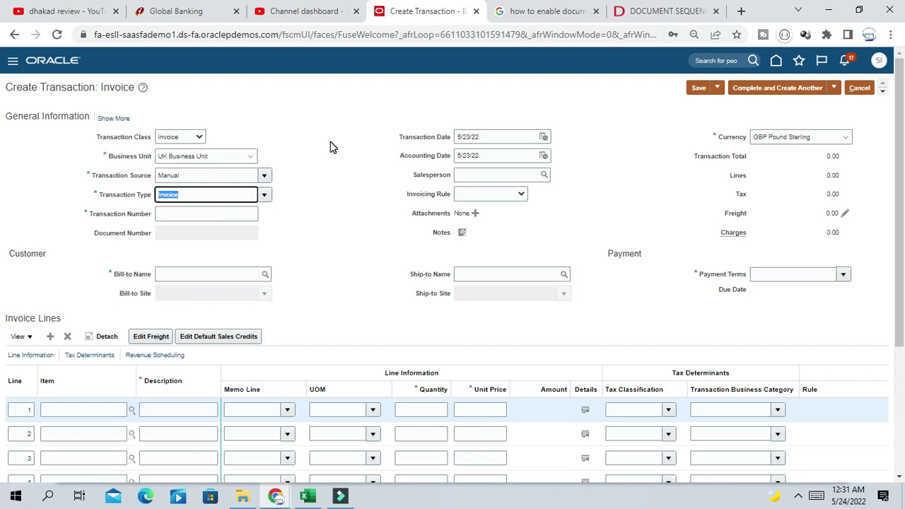
pyautogui.click(352, 150)
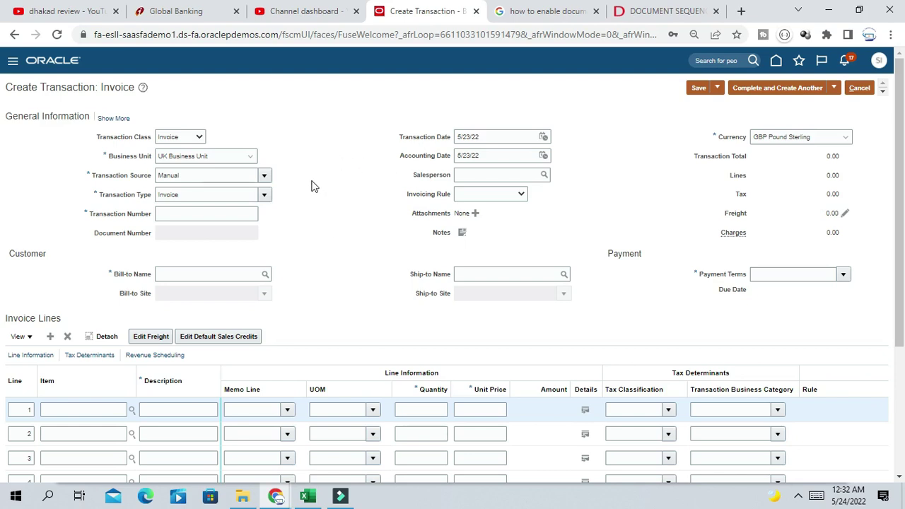
pyautogui.doubleClick(196, 198)
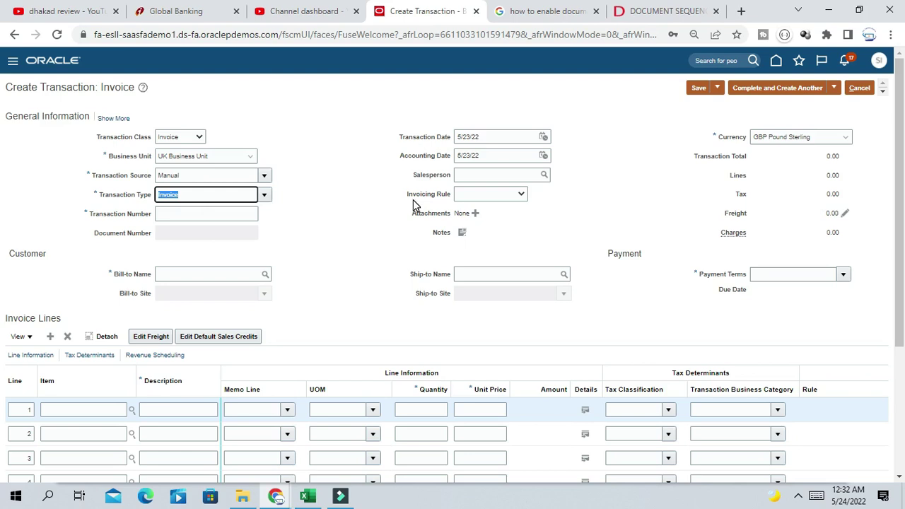
pyautogui.click(203, 194)
# Search for ABC to set the invoice's bill-to customer to ABC Consulting, and choose the Sydney site as its ship-to site.
pyautogui.scroll(-2, 369, 138)
pyautogui.click(233, 142)
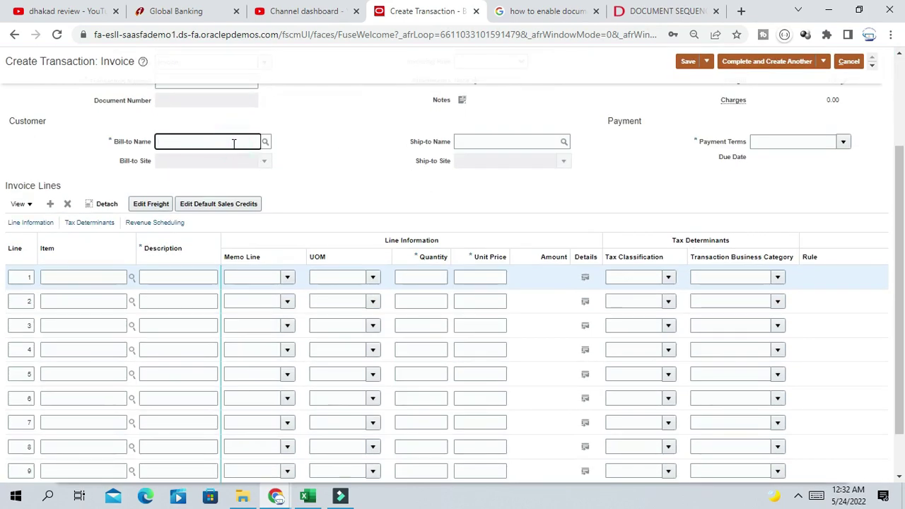
pyautogui.click(266, 149)
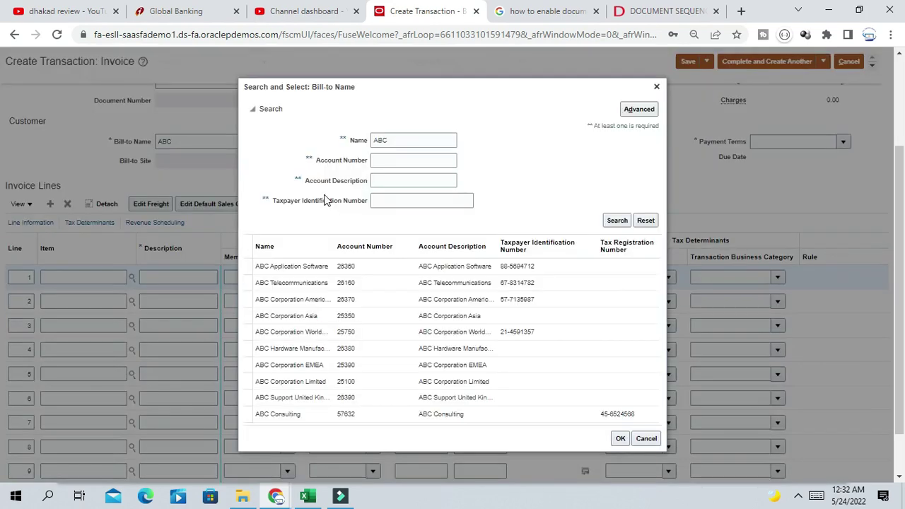
pyautogui.click(291, 414)
pyautogui.click(620, 440)
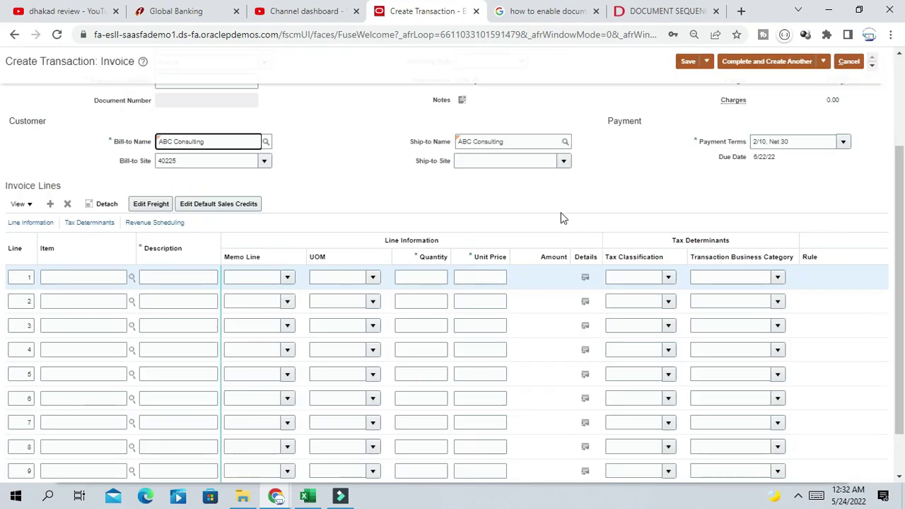
pyautogui.click(565, 162)
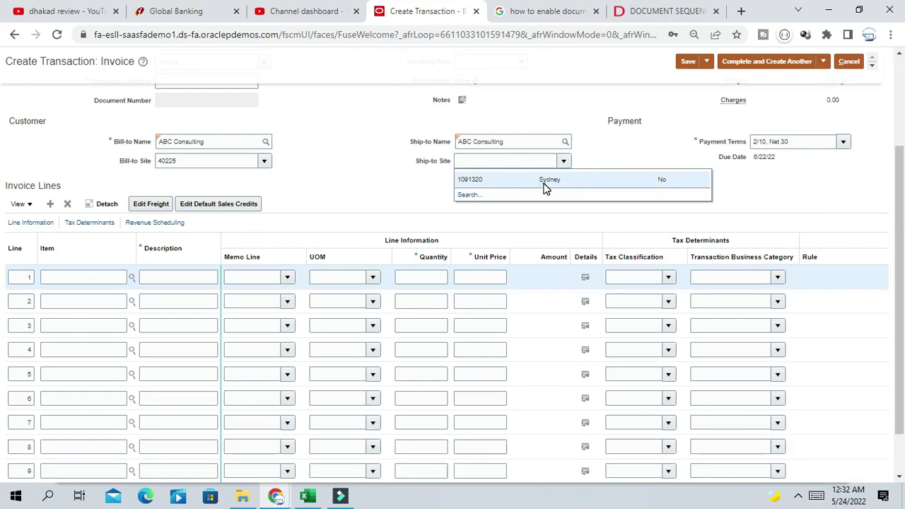
pyautogui.click(545, 187)
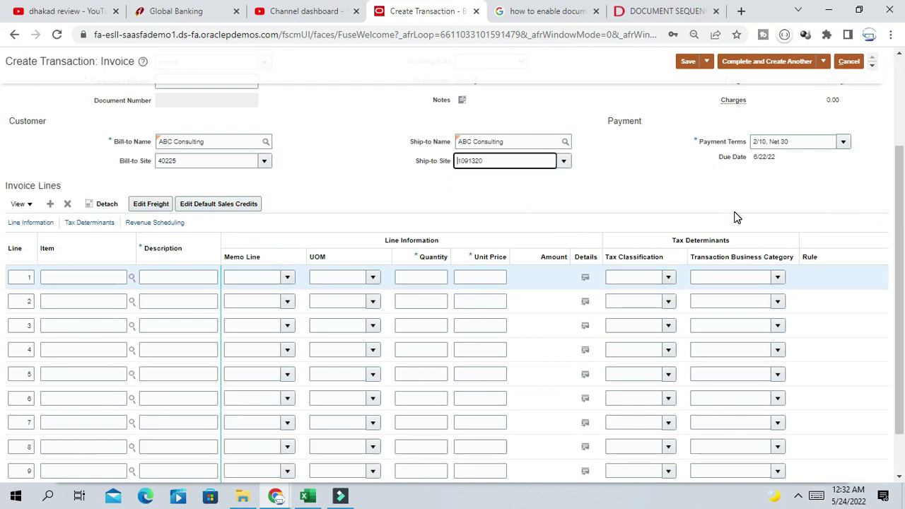
pyautogui.scroll(-1, 569, 177)
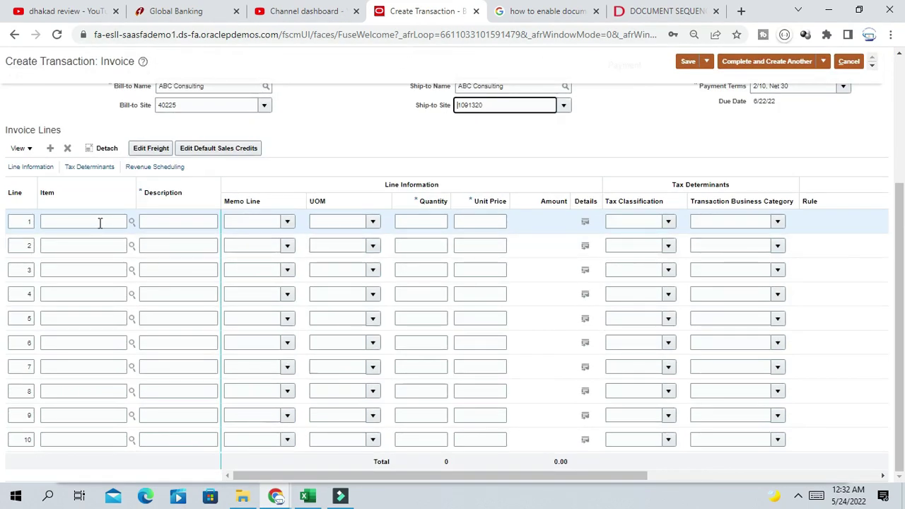
# Fill in invoice line 1 with the description TEST, a quantity of 1 and a unit price of 1000.
pyautogui.click(170, 221)
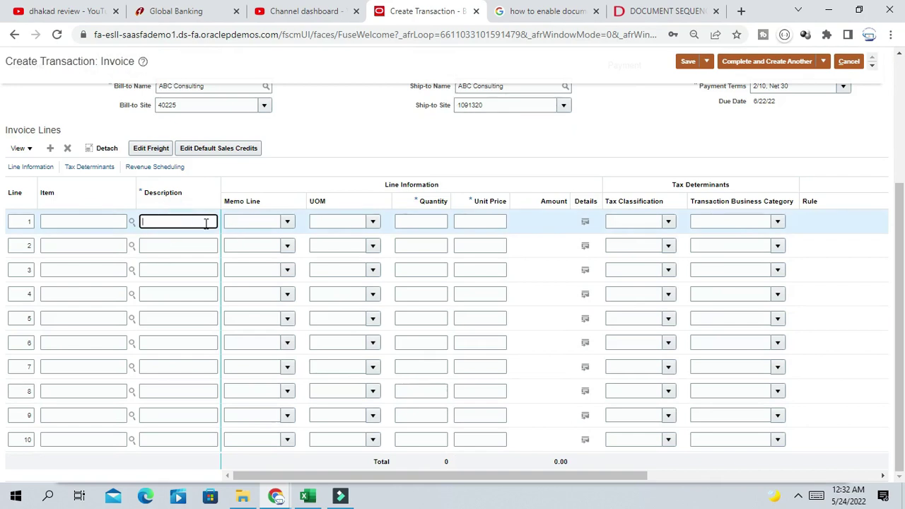
pyautogui.write('TEST')
pyautogui.click(430, 218)
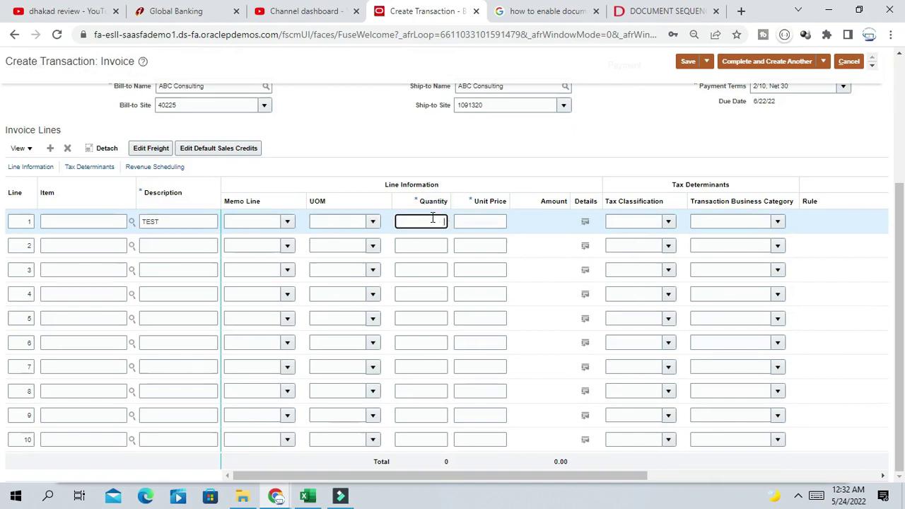
pyautogui.click(375, 132)
pyautogui.click(424, 218)
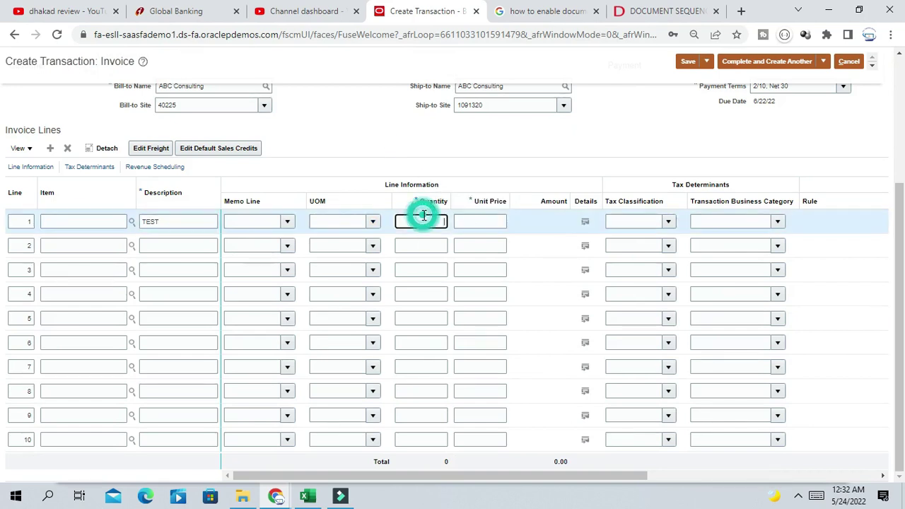
pyautogui.write('1')
pyautogui.click(483, 222)
pyautogui.write('1000')
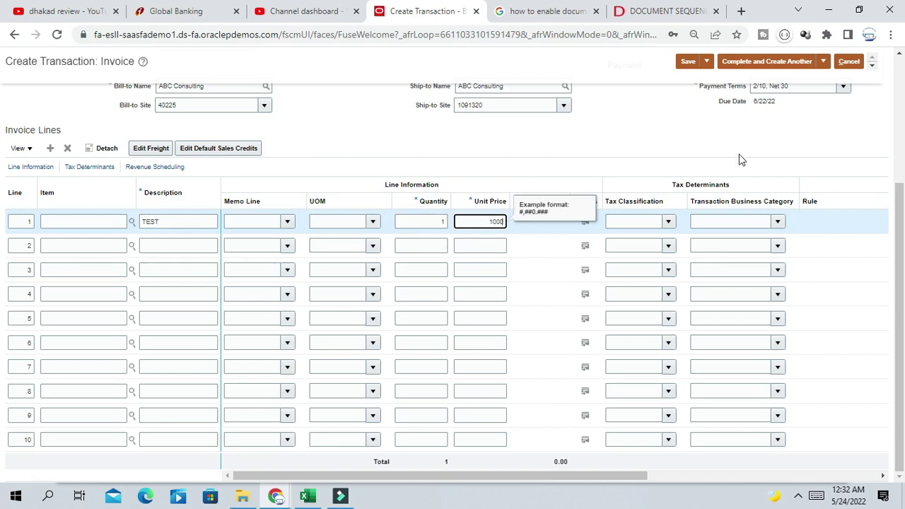
# Save the new invoice and select its assigned transaction number.
pyautogui.scroll(3, 739, 159)
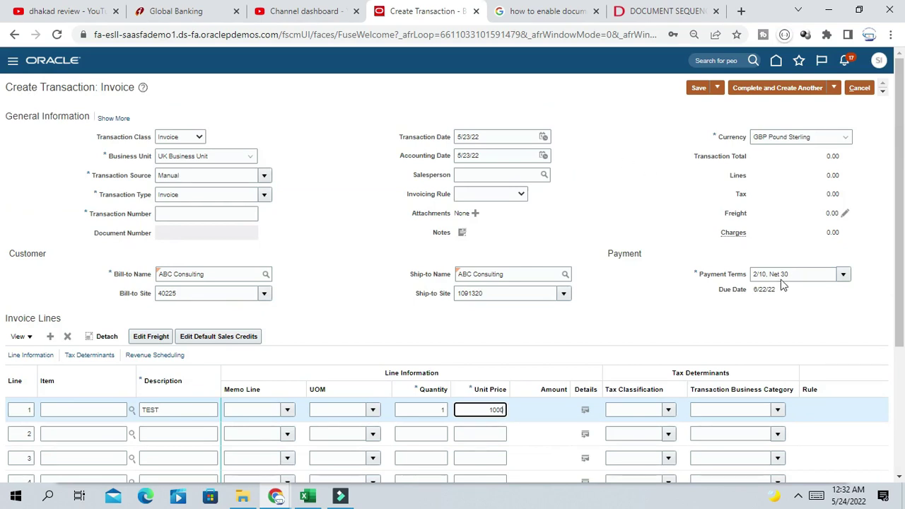
pyautogui.click(698, 87)
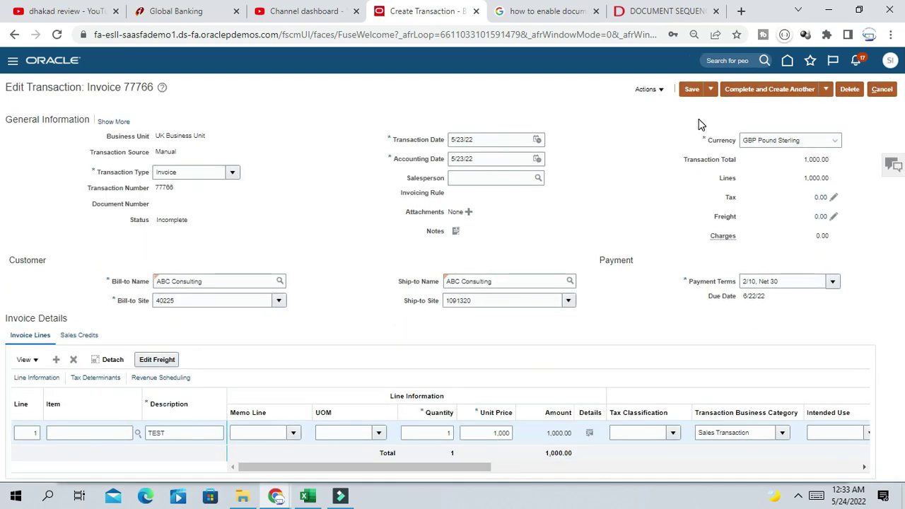
pyautogui.moveTo(157, 188); pyautogui.dragTo(189, 189)
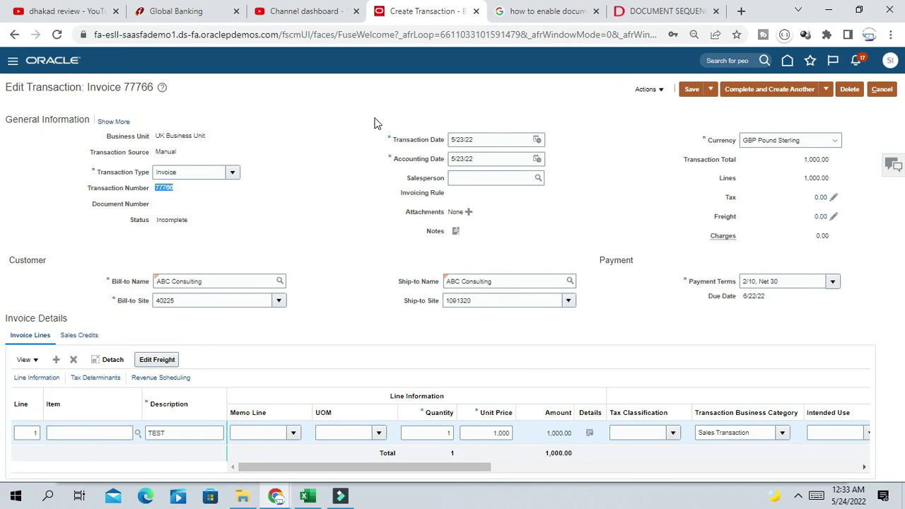
# Complete and review the invoice, and close its review page to return to Billing.
pyautogui.click(826, 91)
pyautogui.click(798, 108)
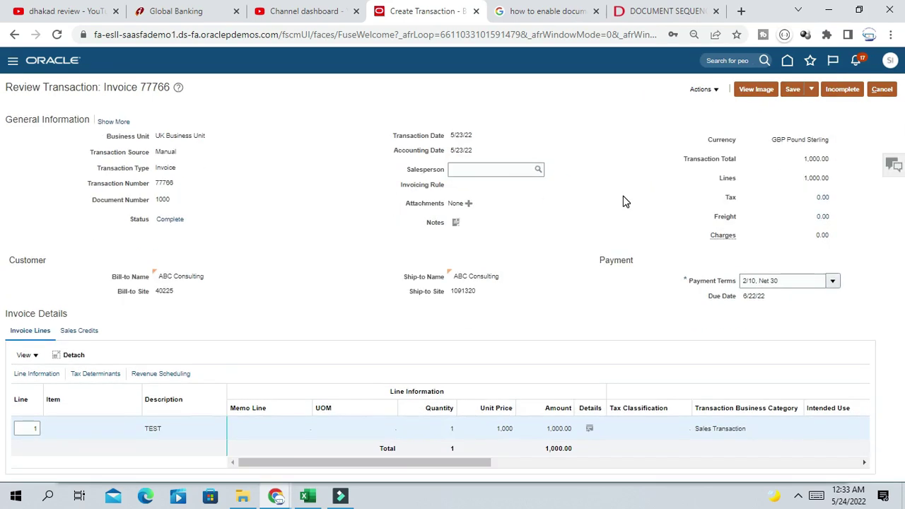
pyautogui.click(887, 91)
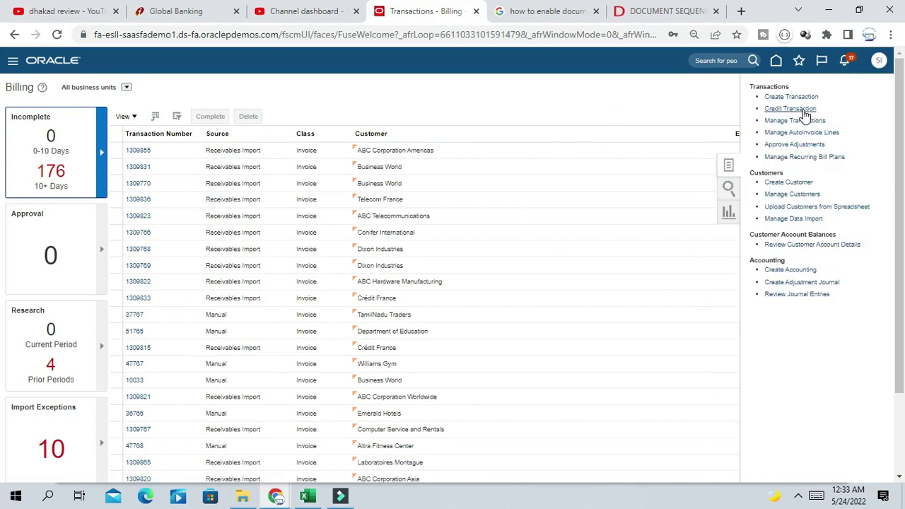
# Search Manage Transactions for the completed invoice by its transaction number and check its document number.
pyautogui.click(804, 121)
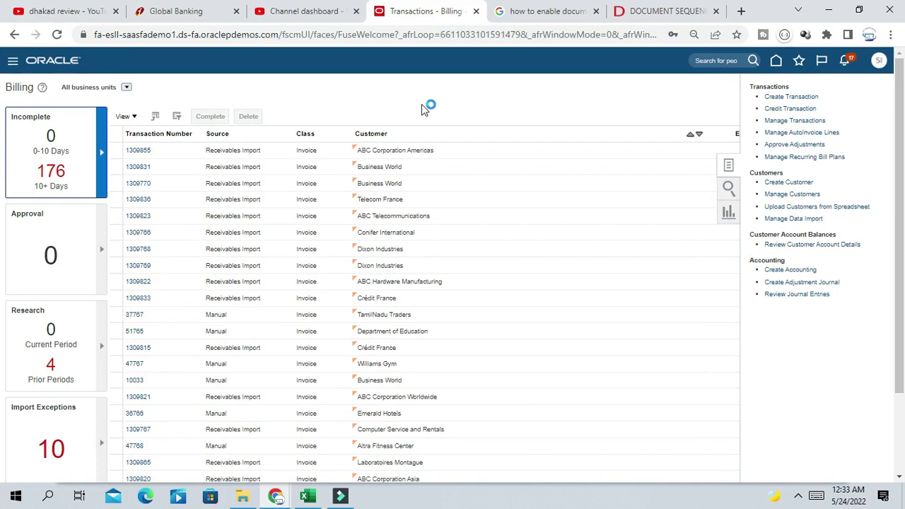
pyautogui.click(428, 145)
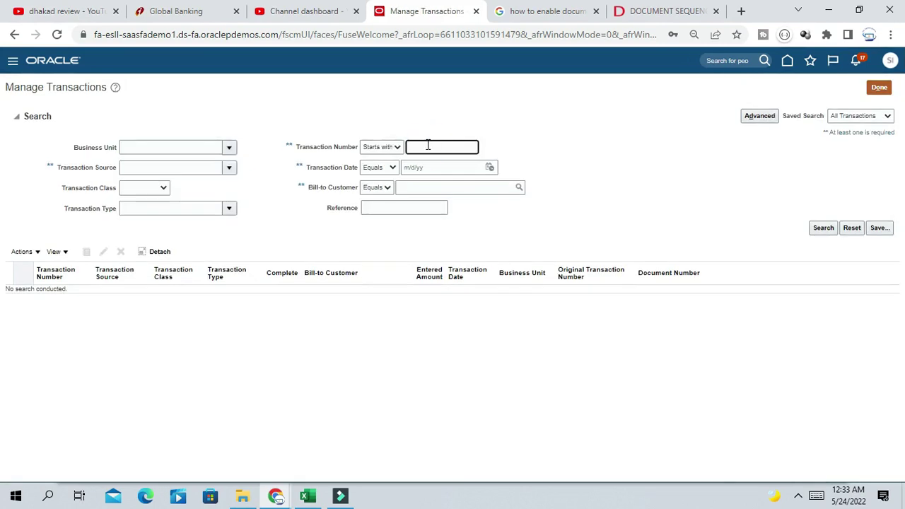
pyautogui.click(823, 228)
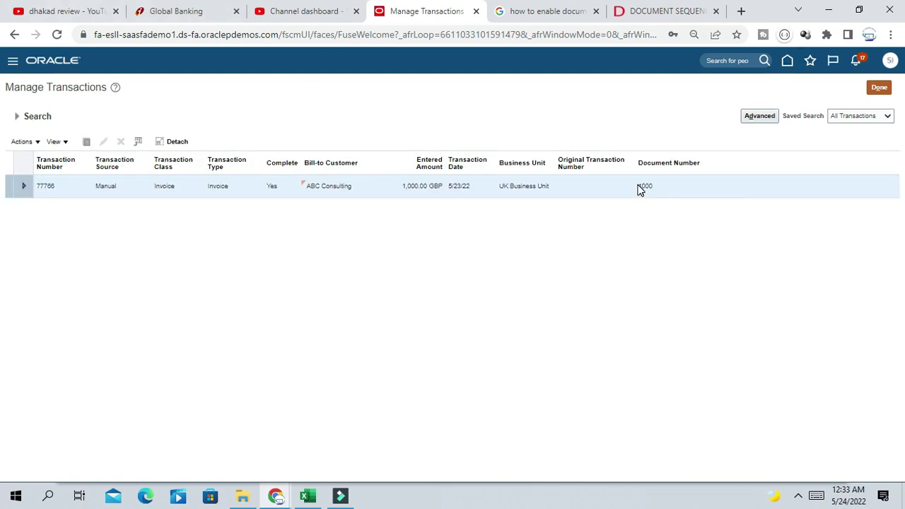
pyautogui.moveTo(639, 189); pyautogui.dragTo(663, 196)
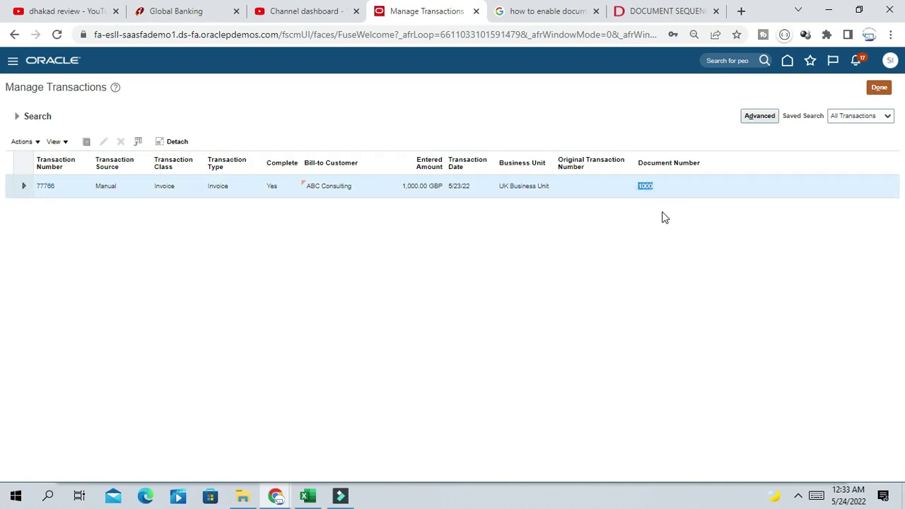
pyautogui.click(676, 232)
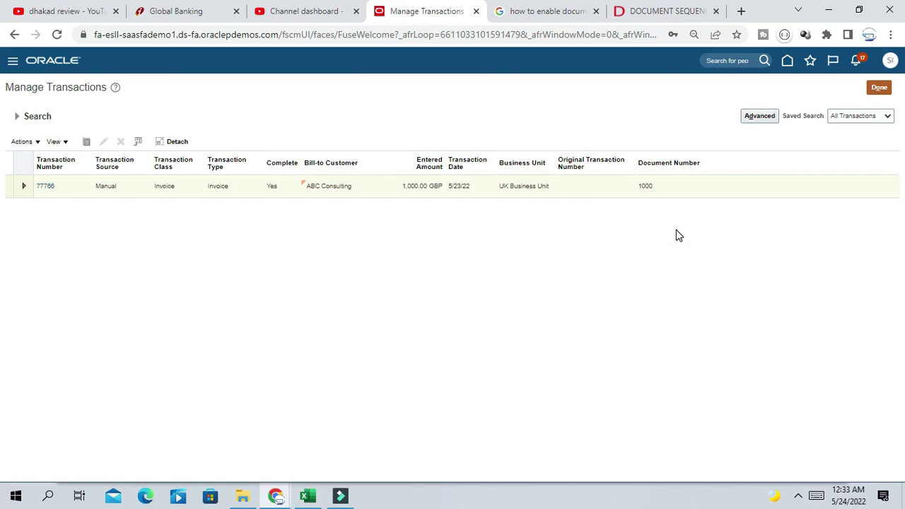